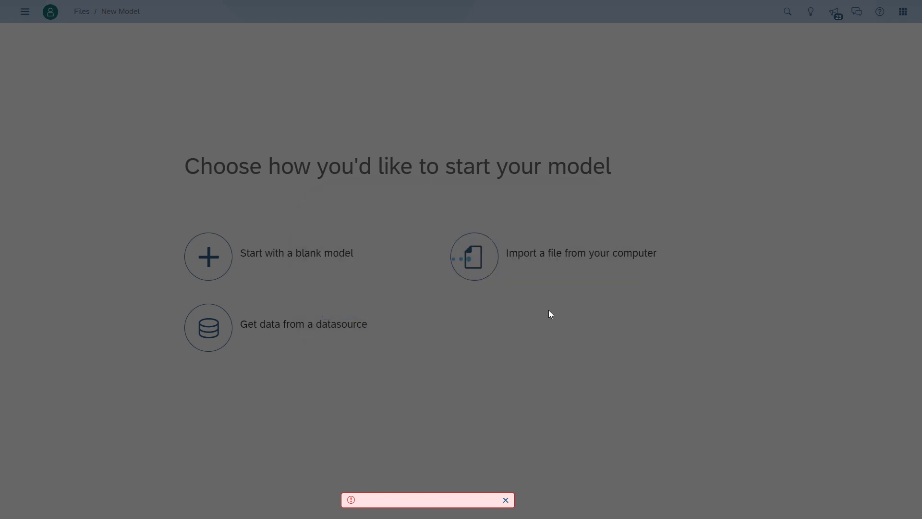
Set the Account column's type to Account in the imported data
{"action": "left_click", "coordinate": [505, 501]}
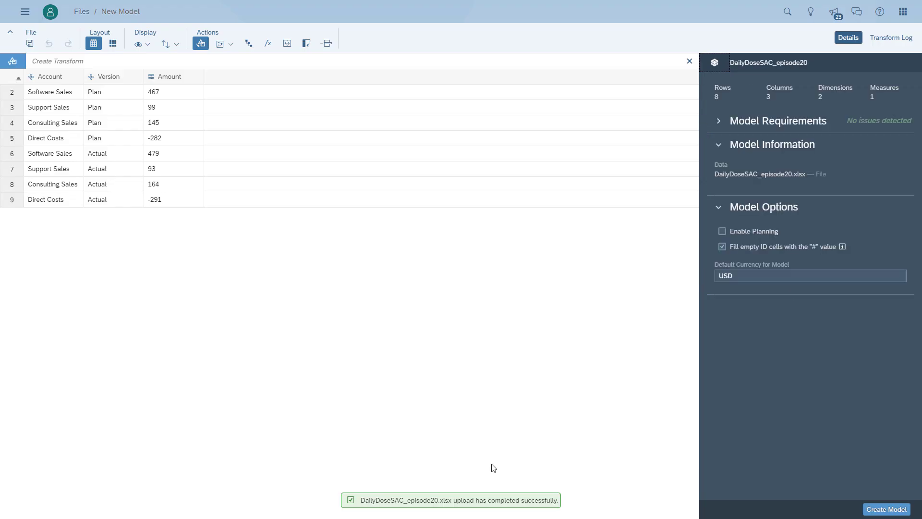
{"action": "left_click", "coordinate": [66, 77]}
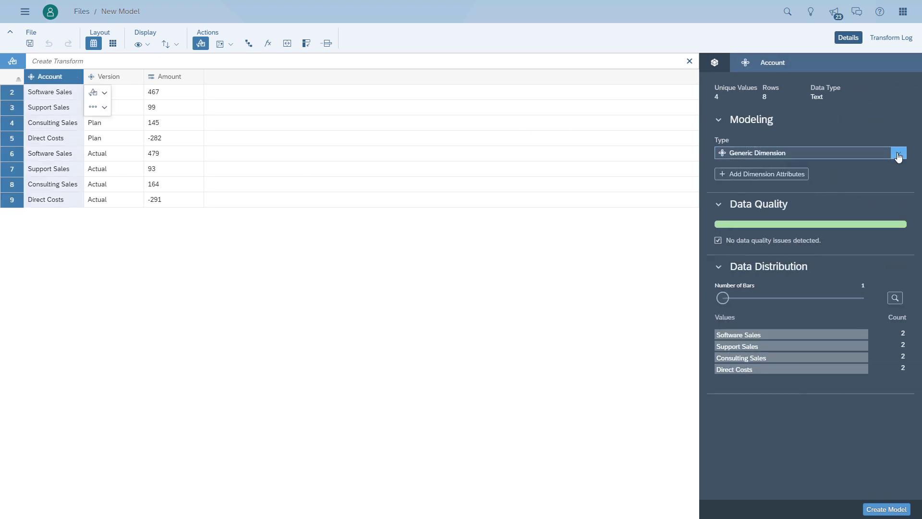
{"action": "left_click", "coordinate": [897, 152]}
{"action": "left_click", "coordinate": [742, 243]}
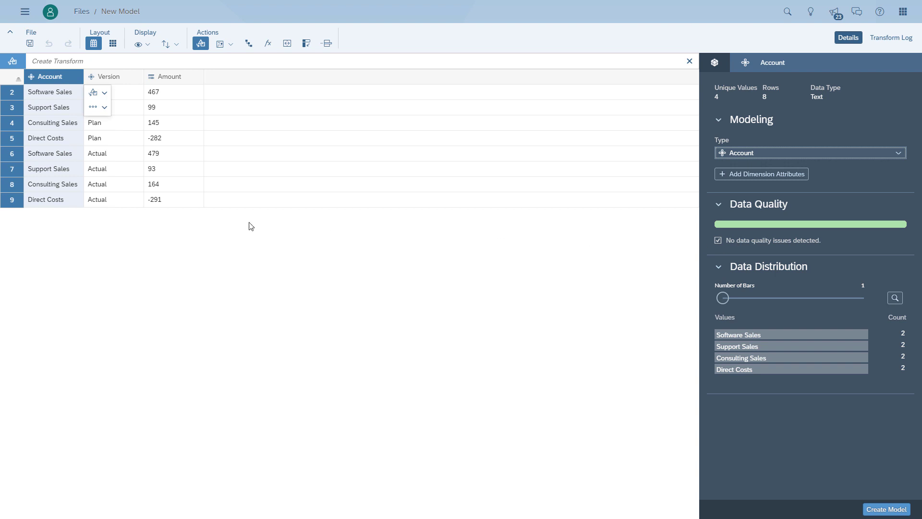
Make the Version column a Version dimension, with Plan mapped to Planning and Actual mapped to Actuals
{"action": "left_click", "coordinate": [126, 80]}
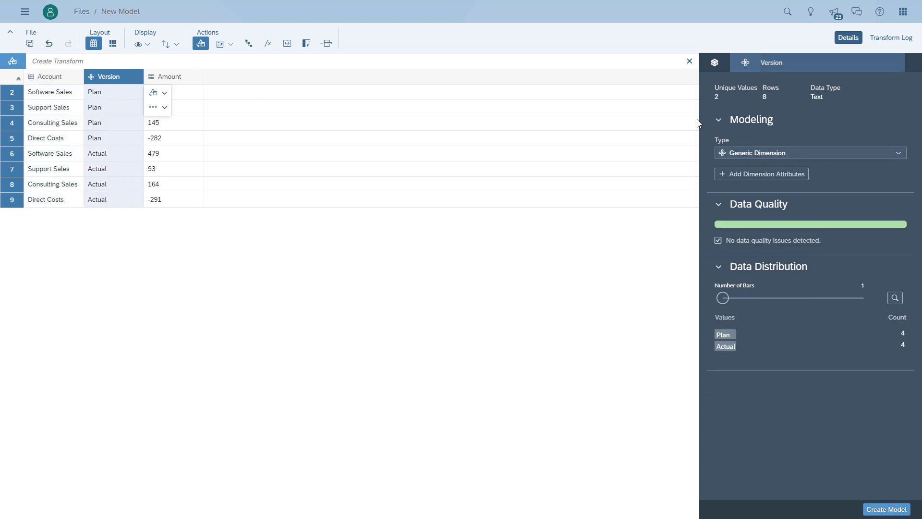
{"action": "left_click", "coordinate": [898, 154]}
{"action": "left_click", "coordinate": [755, 258]}
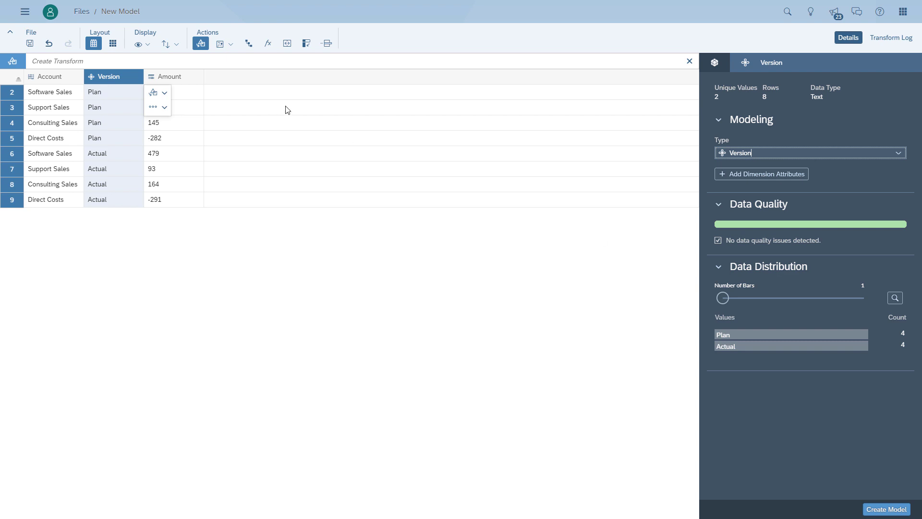
{"action": "left_click", "coordinate": [727, 179]}
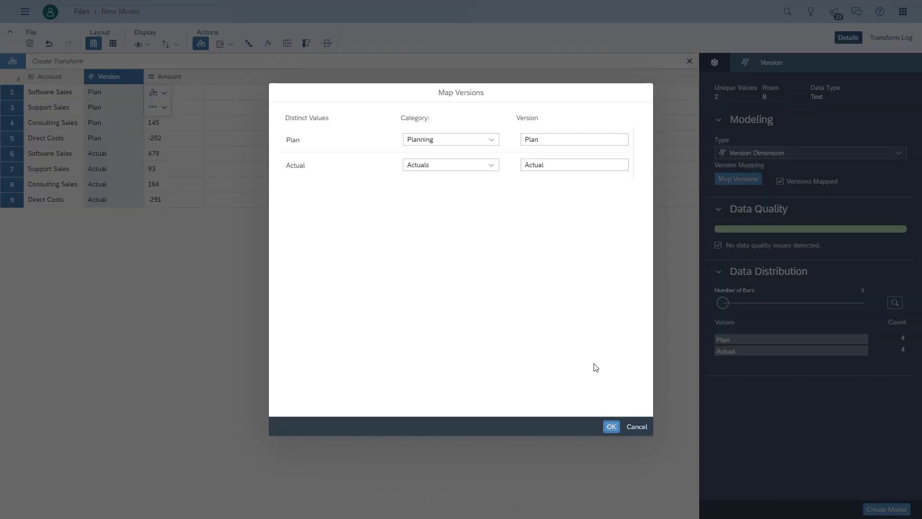
{"action": "left_click", "coordinate": [608, 426]}
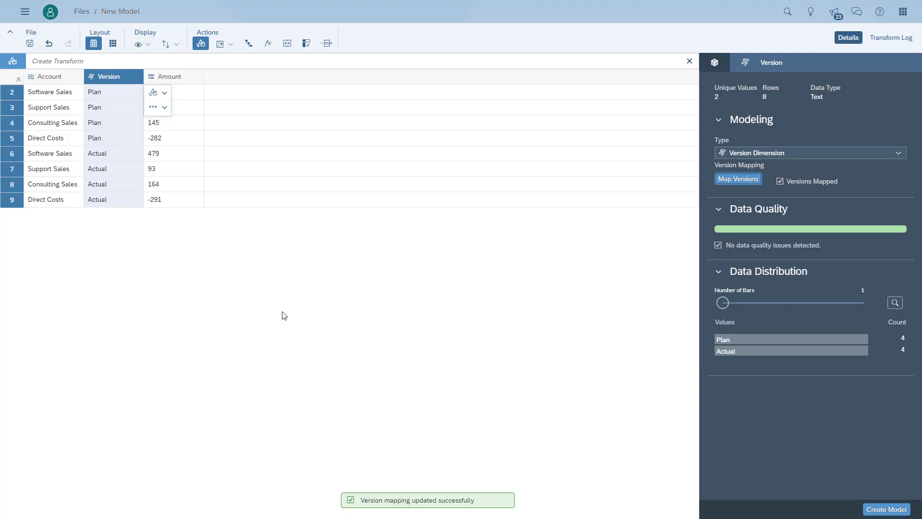
Create the model and save it as DailyDoseSAC_episode20 in the Public/DEMO/Demo Material - Daily Dose SAC folder
{"action": "left_click", "coordinate": [881, 510]}
{"action": "key", "text": "Return"}
{"action": "left_click", "coordinate": [291, 190]}
{"action": "left_click", "coordinate": [303, 157]}
{"action": "left_click", "coordinate": [291, 212]}
{"action": "left_click", "coordinate": [307, 243]}
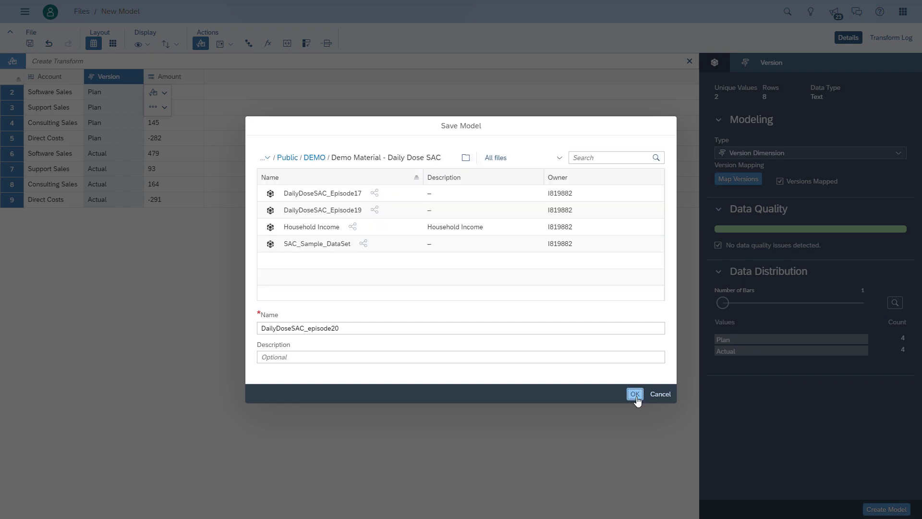
{"action": "left_click", "coordinate": [635, 397]}
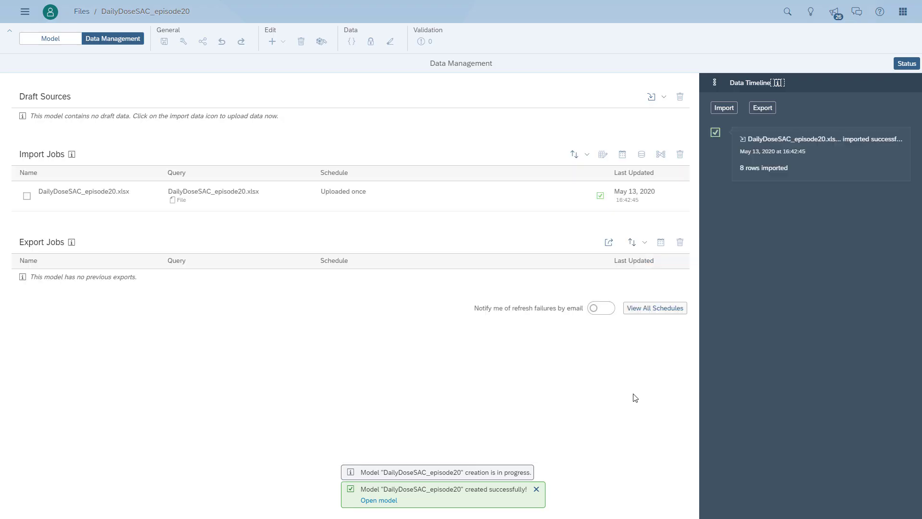
Open the model's Account dimension and add a new member with the ID Sales
{"action": "left_click", "coordinate": [52, 39]}
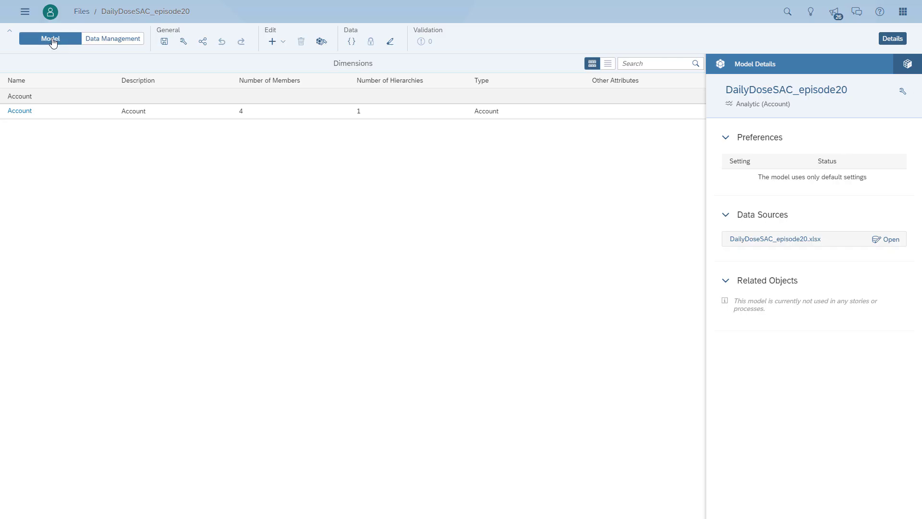
{"action": "left_click", "coordinate": [22, 112]}
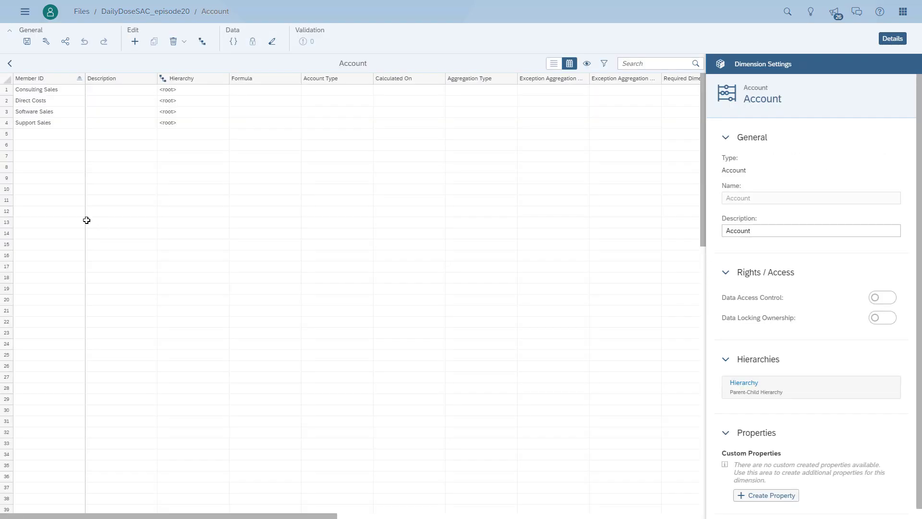
{"action": "left_click", "coordinate": [32, 136]}
{"action": "type", "text": "Sales"}
{"action": "key", "text": "Return"}
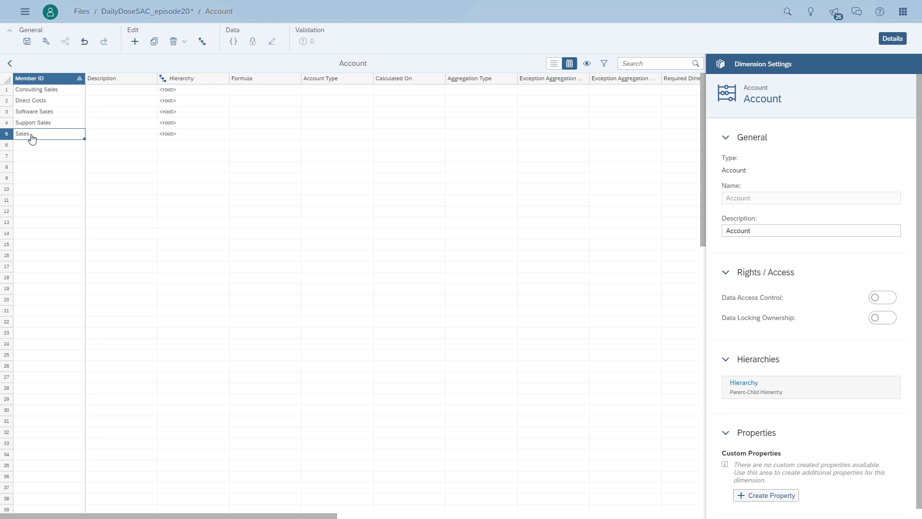
Set Sales as the hierarchy parent of Support Sales, Software Sales and Consulting Sales
{"action": "key", "text": "Right"}
{"action": "key", "text": "Up"}
{"action": "key", "text": "Right"}
{"action": "type", "text": "Sales"}
{"action": "key", "text": "Up"}
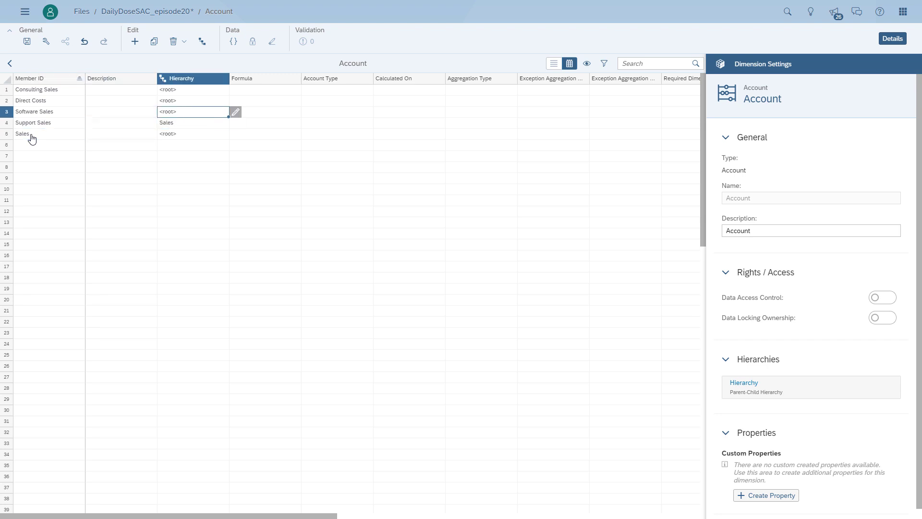
{"action": "type", "text": "Sales"}
{"action": "key", "text": "Up"}
{"action": "key", "text": "Up"}
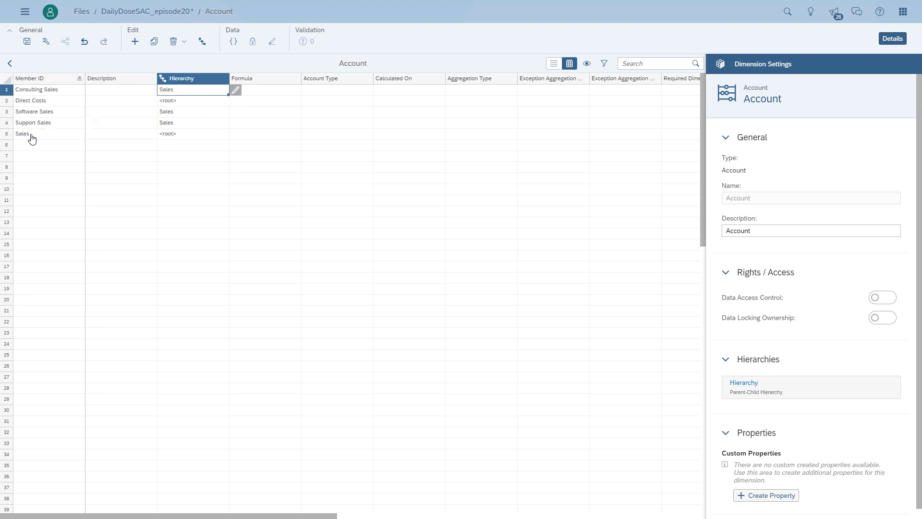
Add another Account member with the ID Gross Result below Sales
{"action": "key", "text": "Down"}
{"action": "key", "text": "Down"}
{"action": "key", "text": "Down"}
{"action": "key", "text": "Down"}
{"action": "key", "text": "Down"}
{"action": "key", "text": "Left"}
{"action": "key", "text": "Left"}
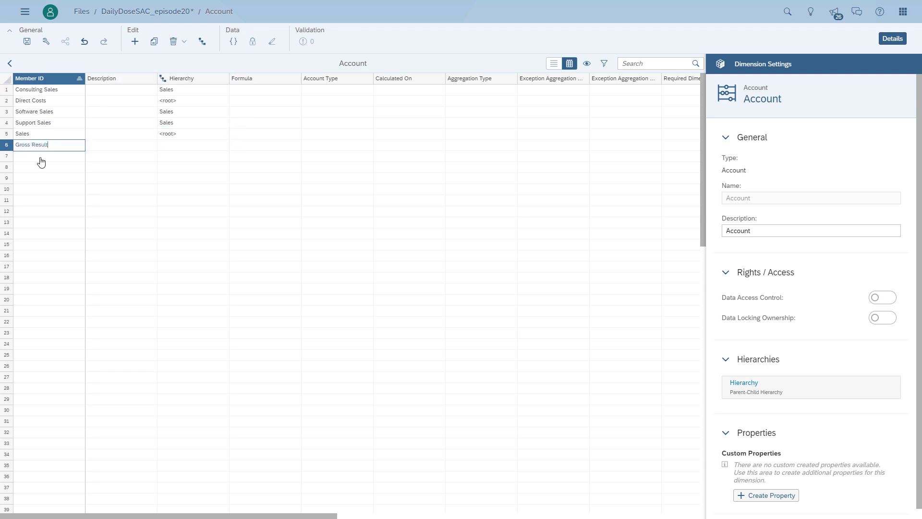
{"action": "key", "text": "Tab"}
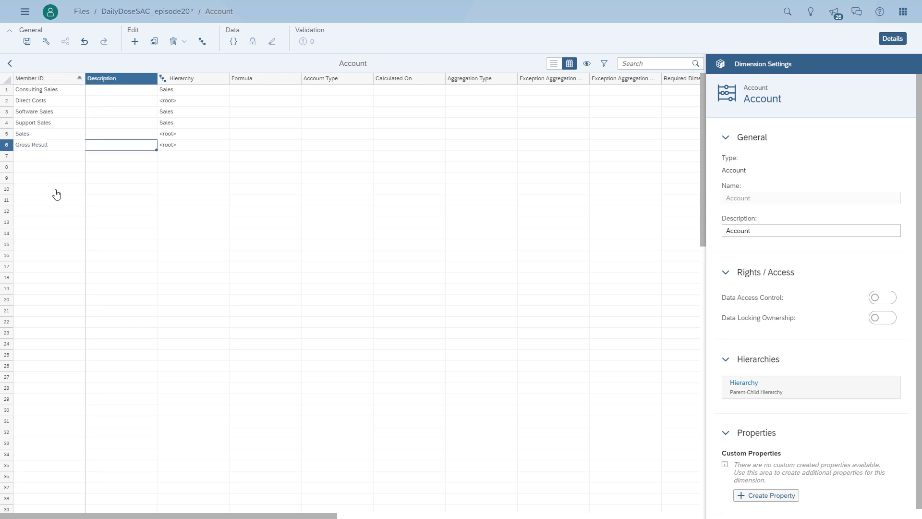
{"action": "key", "text": "shift+Tab"}
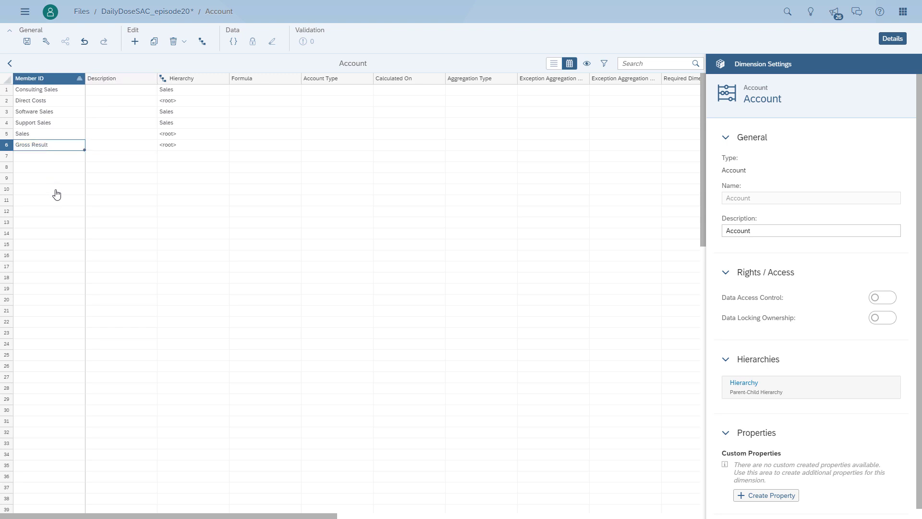
Set Gross Result as the hierarchy parent of Sales and Direct Costs
{"action": "key", "text": "Tab"}
{"action": "key", "text": "Tab"}
{"action": "key", "text": "Up"}
{"action": "type", "text": "Gross Result"}
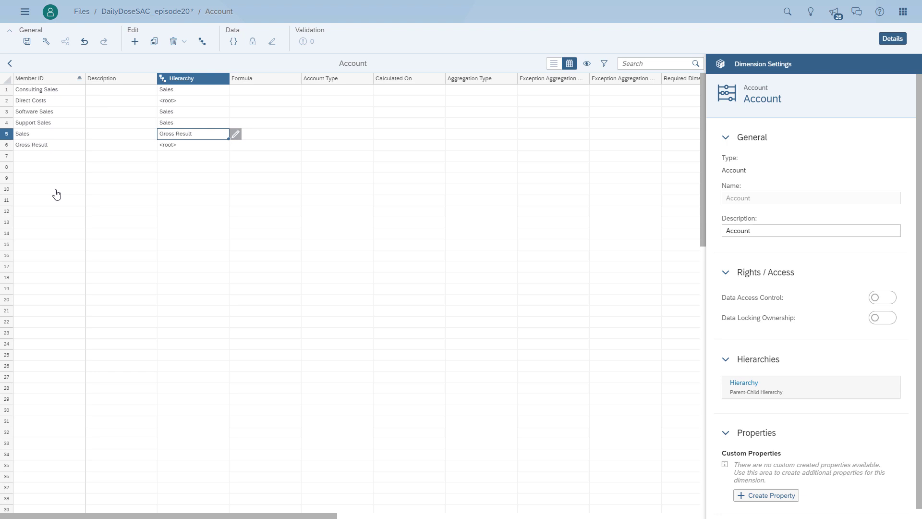
{"action": "key", "text": "Up"}
{"action": "key", "text": "Up"}
{"action": "key", "text": "Up"}
{"action": "type", "text": "Gross Result"}
{"action": "key", "text": "Down"}
{"action": "key", "text": "Down"}
{"action": "key", "text": "Down"}
{"action": "key", "text": "Down"}
{"action": "key", "text": "Tab"}
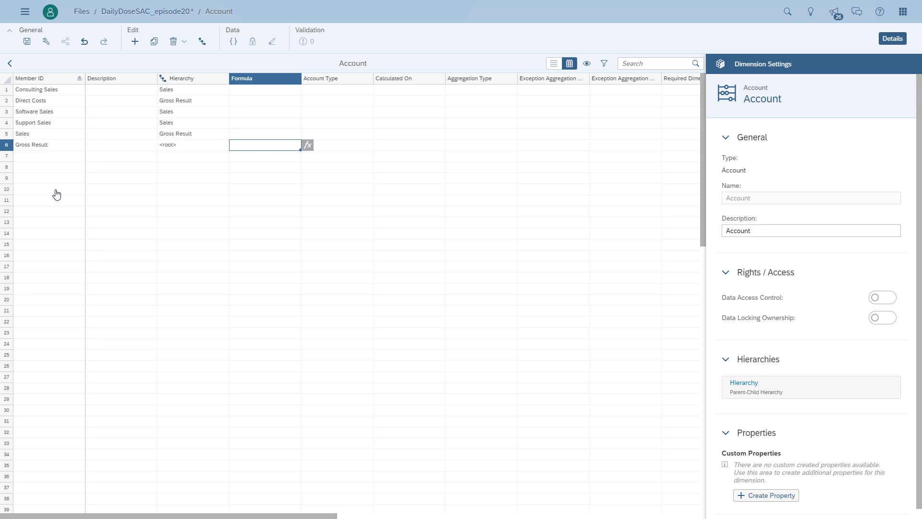
Save the model, leave the Account dimension and return to the home page
{"action": "left_click", "coordinate": [27, 42]}
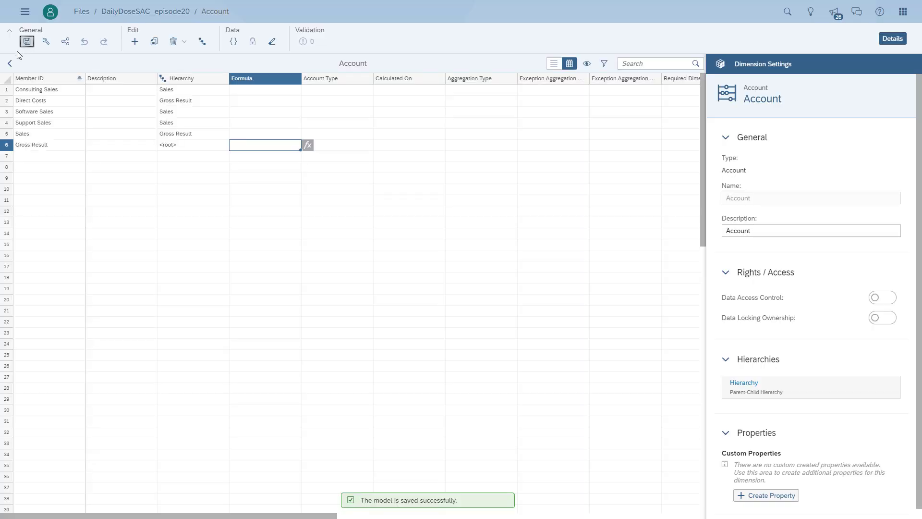
{"action": "left_click", "coordinate": [10, 63]}
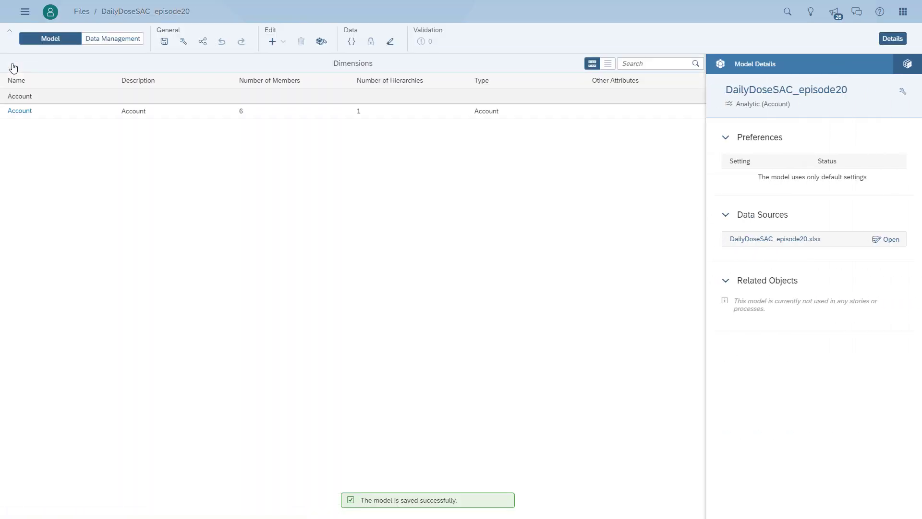
{"action": "left_click", "coordinate": [25, 12]}
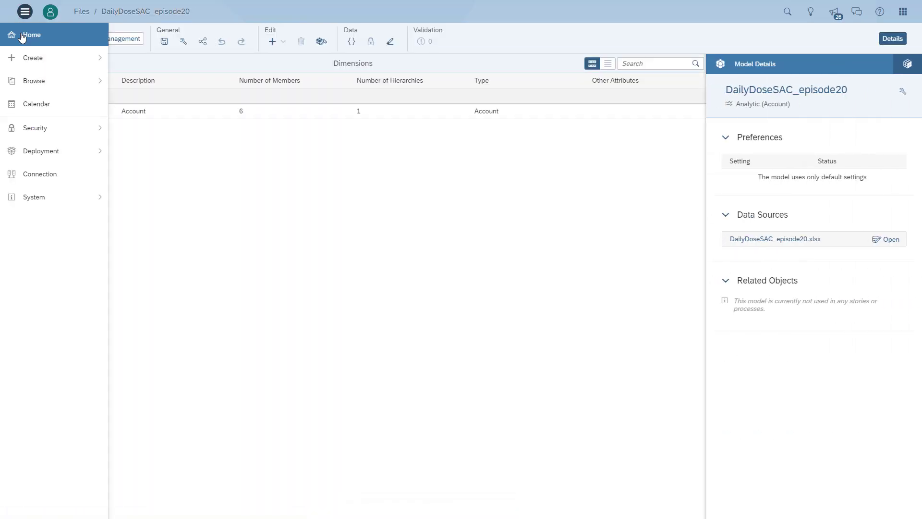
{"action": "left_click", "coordinate": [22, 37]}
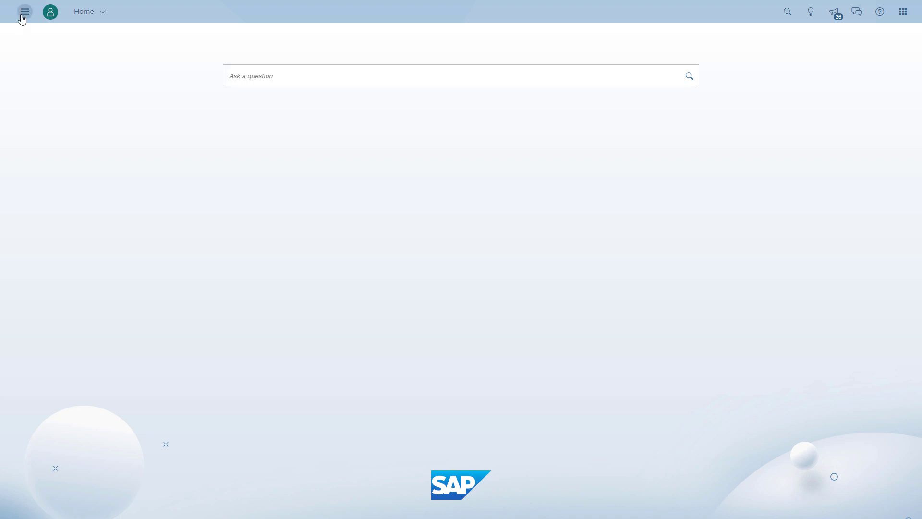
Create a new story that starts with a canvas page
{"action": "left_click", "coordinate": [23, 16]}
{"action": "left_click", "coordinate": [30, 57]}
{"action": "left_click", "coordinate": [132, 59]}
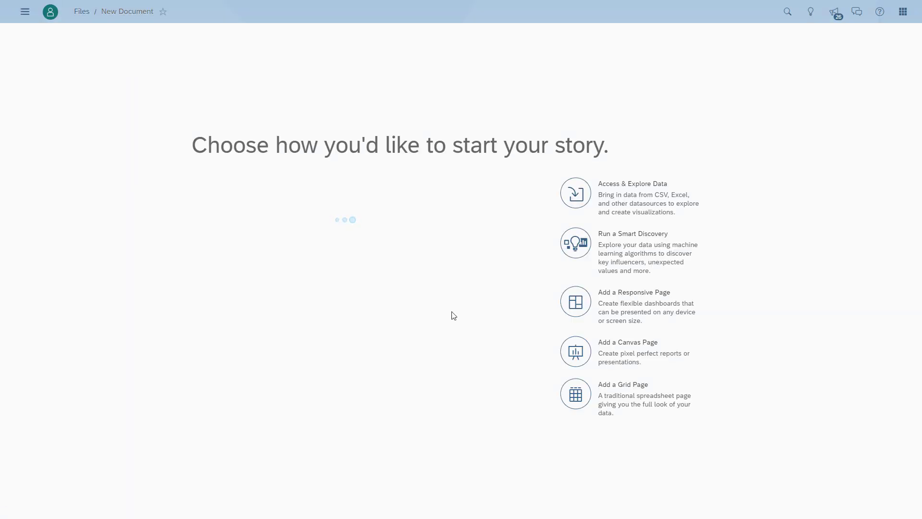
{"action": "left_click", "coordinate": [574, 351]}
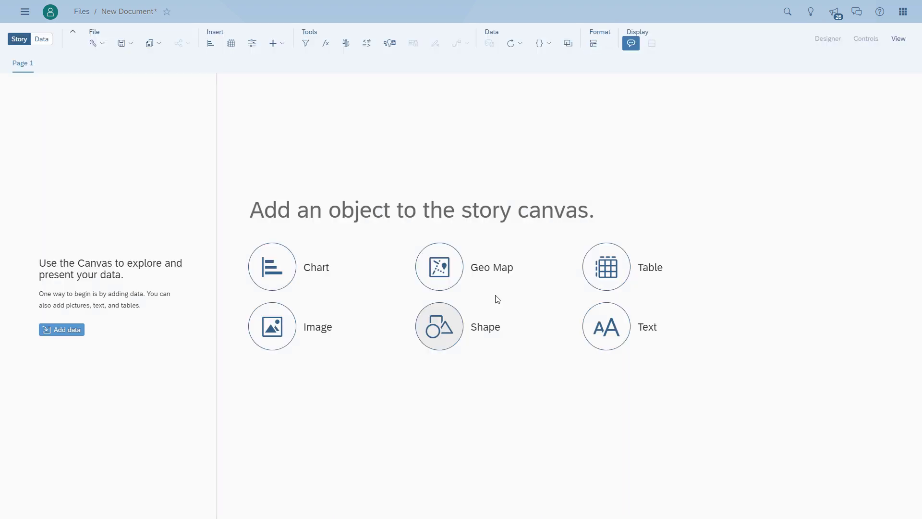
Insert a table based on the DailyDoseSAC_episode20 model from the Daily Dose SAC demo folder and enlarge it on the canvas
{"action": "left_click", "coordinate": [596, 273]}
{"action": "left_click", "coordinate": [427, 287]}
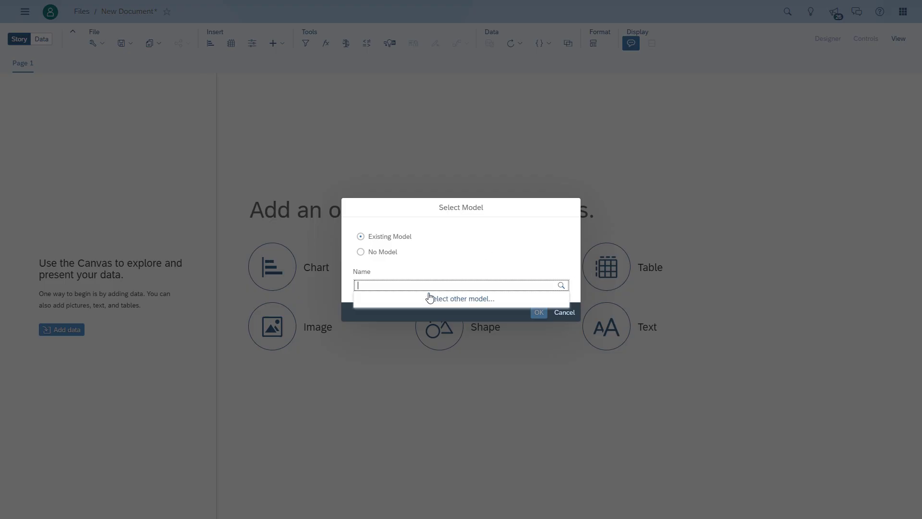
{"action": "left_click", "coordinate": [434, 301]}
{"action": "left_click", "coordinate": [293, 222]}
{"action": "left_click", "coordinate": [292, 239]}
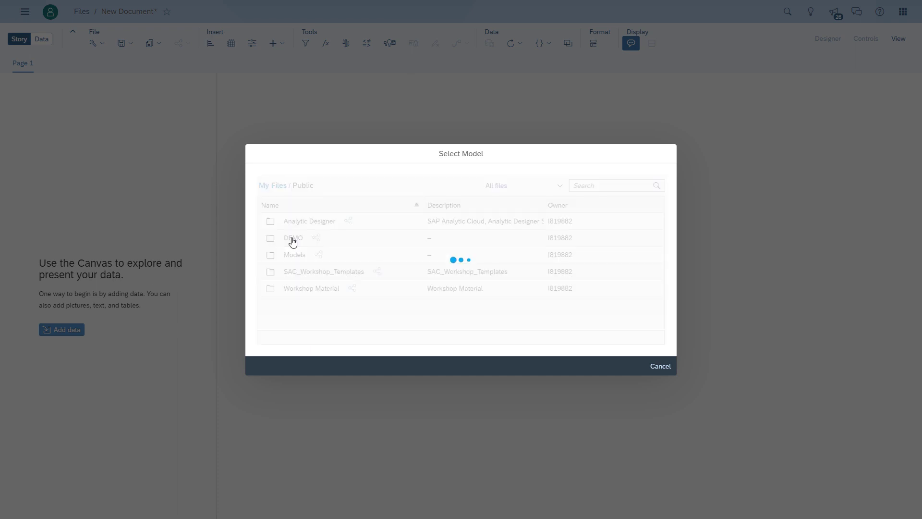
{"action": "left_click", "coordinate": [305, 273]}
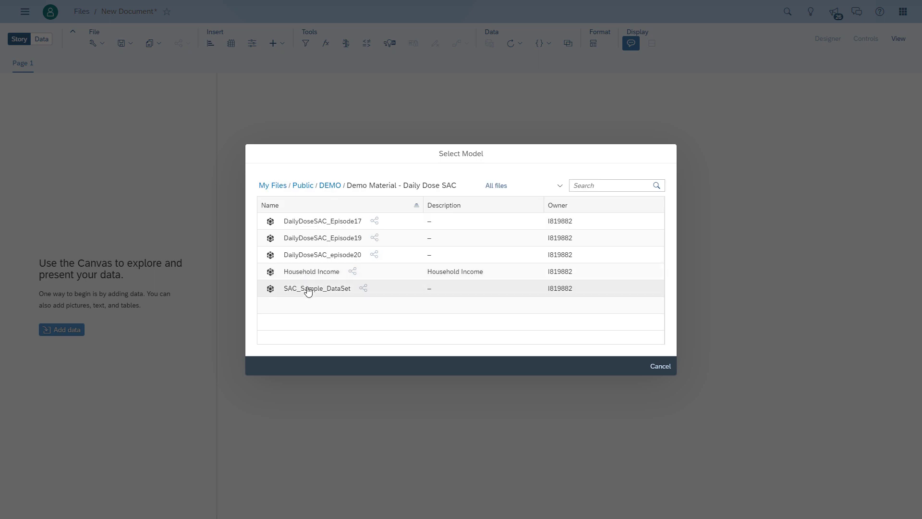
{"action": "left_click", "coordinate": [313, 259]}
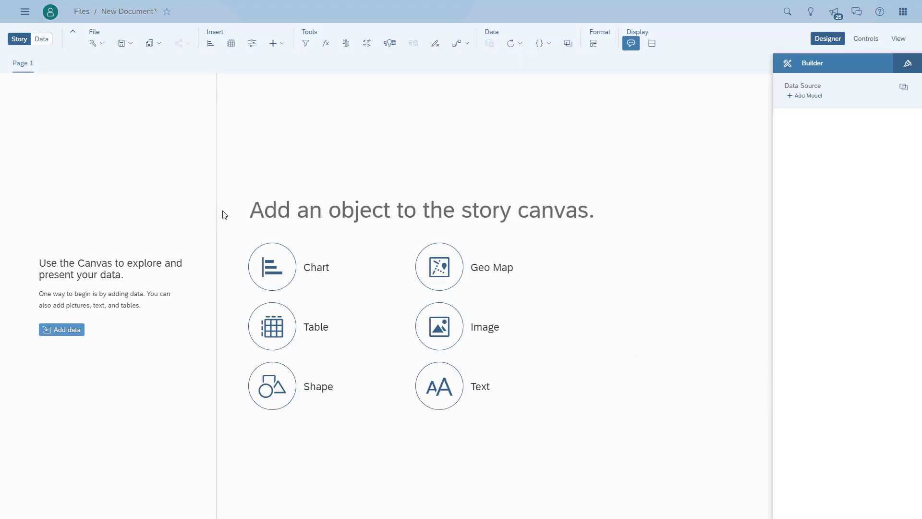
{"action": "left_click_drag", "start_coordinate": [186, 263], "coordinate": [327, 382]}
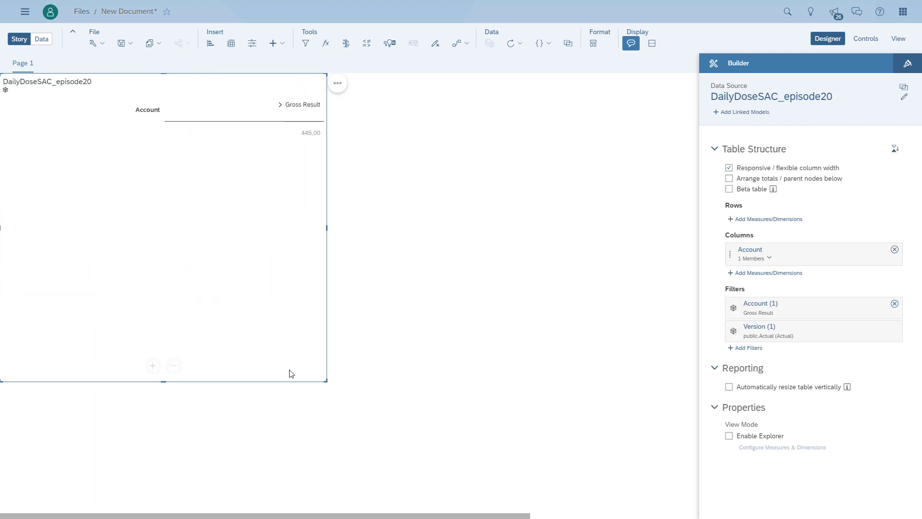
Move the Account dimension from the table's columns to its rows and apply its member filter for Gross Result
{"action": "left_click_drag", "start_coordinate": [791, 263], "coordinate": [785, 215]}
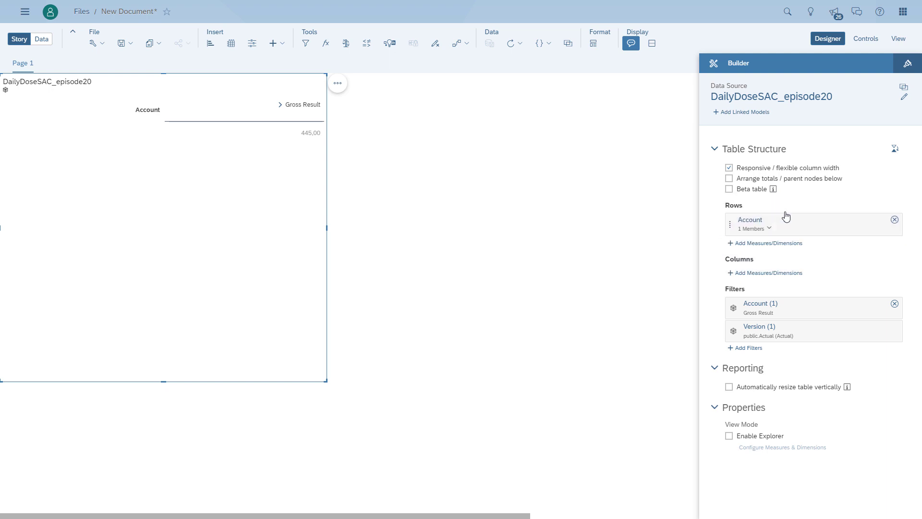
{"action": "left_click", "coordinate": [879, 220]}
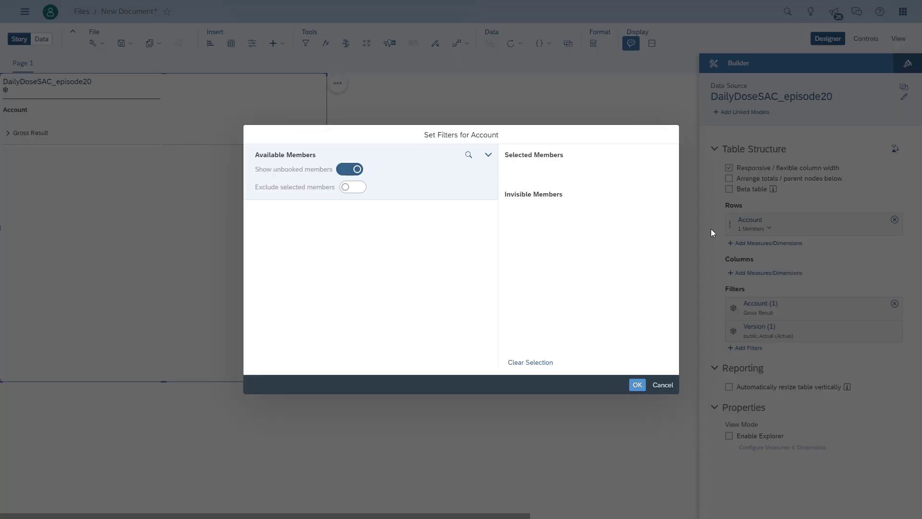
{"action": "left_click", "coordinate": [281, 216]}
{"action": "left_click", "coordinate": [637, 385]}
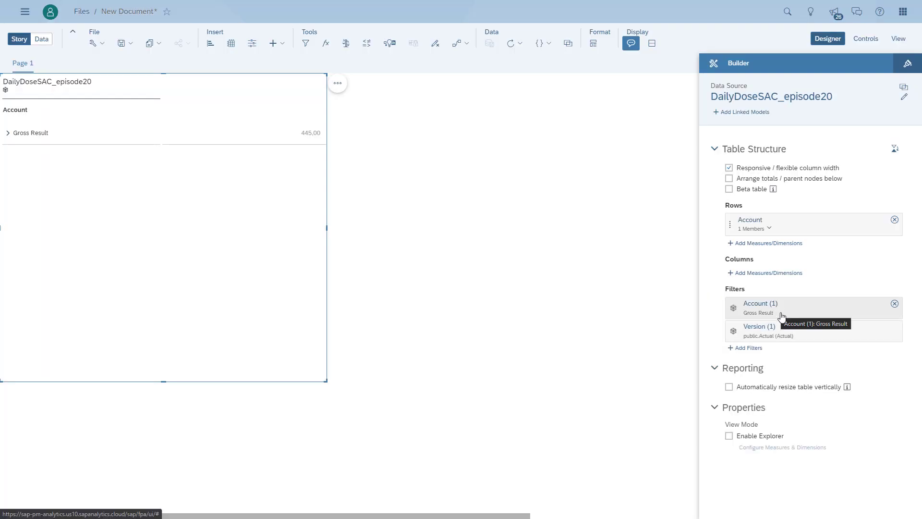
Add the Version dimension to the table's columns
{"action": "left_click", "coordinate": [767, 273]}
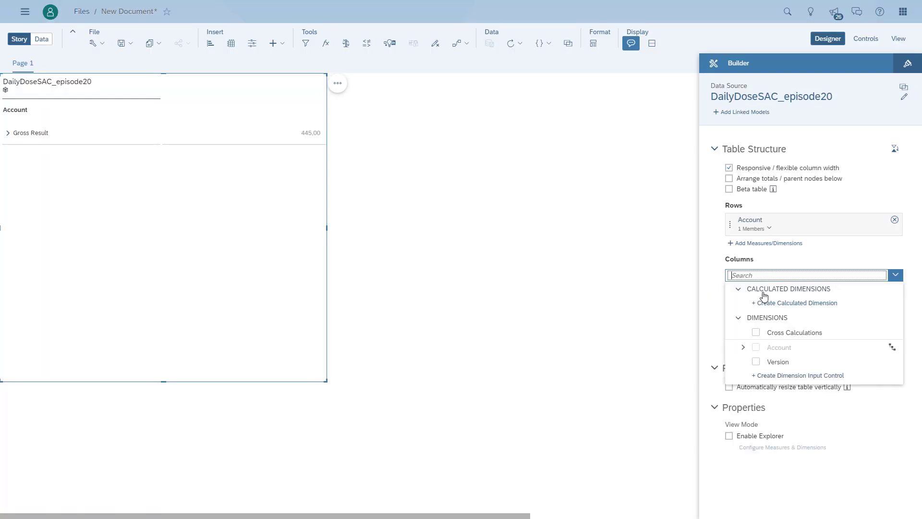
{"action": "left_click", "coordinate": [768, 364]}
{"action": "left_click", "coordinate": [705, 308]}
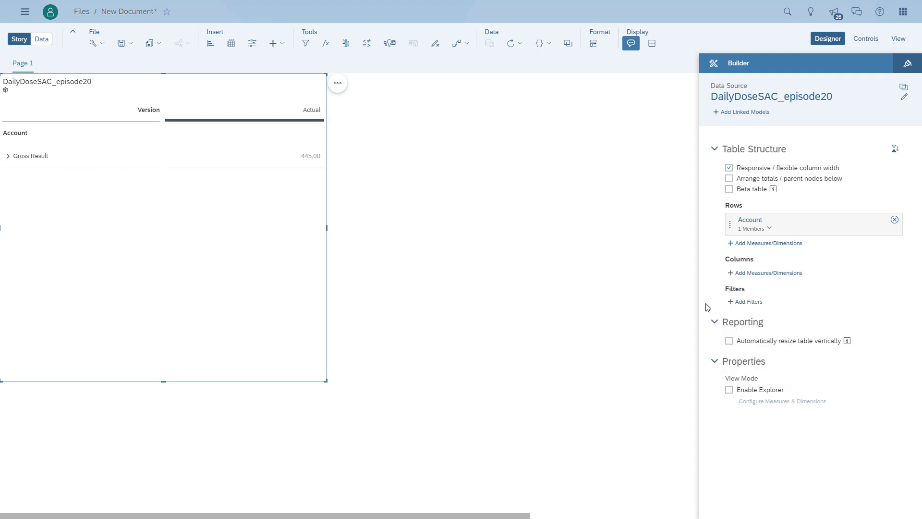
Filter the Version dimension to the members public.Actual and public.Plan
{"action": "left_click", "coordinate": [762, 355]}
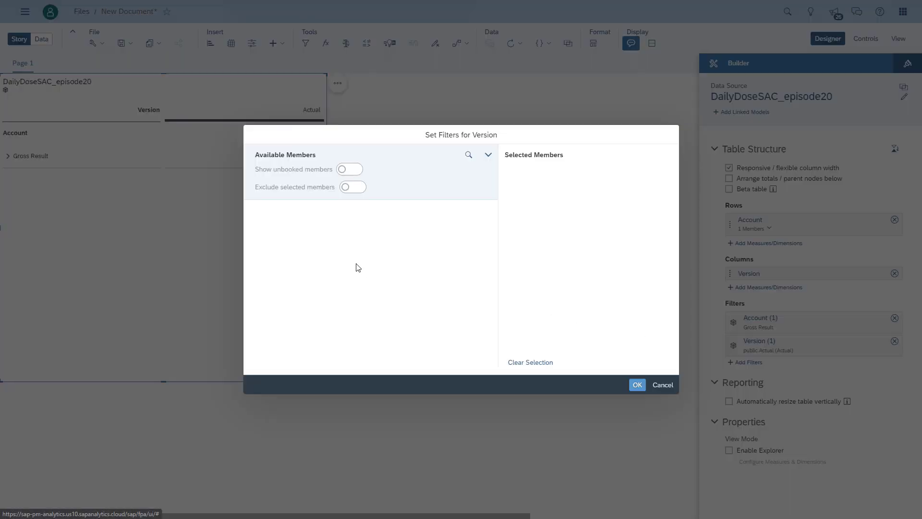
{"action": "left_click", "coordinate": [298, 249]}
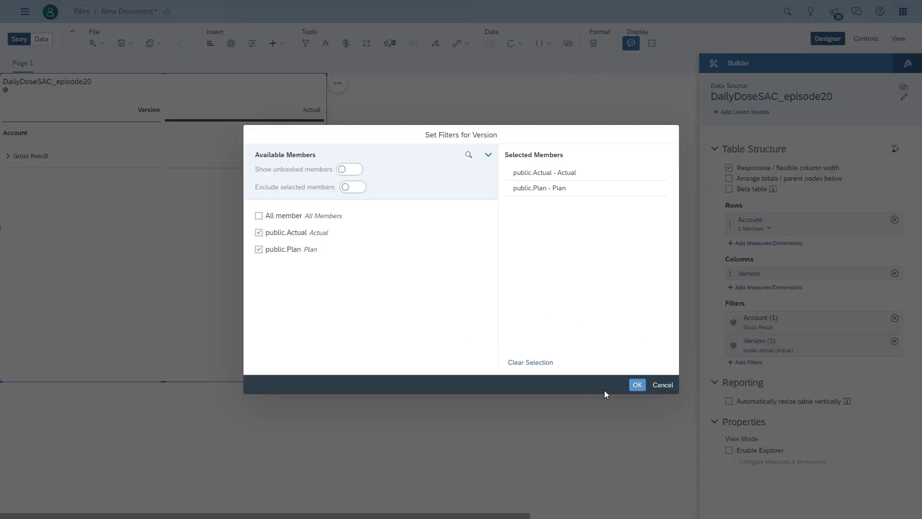
{"action": "left_click", "coordinate": [637, 385]}
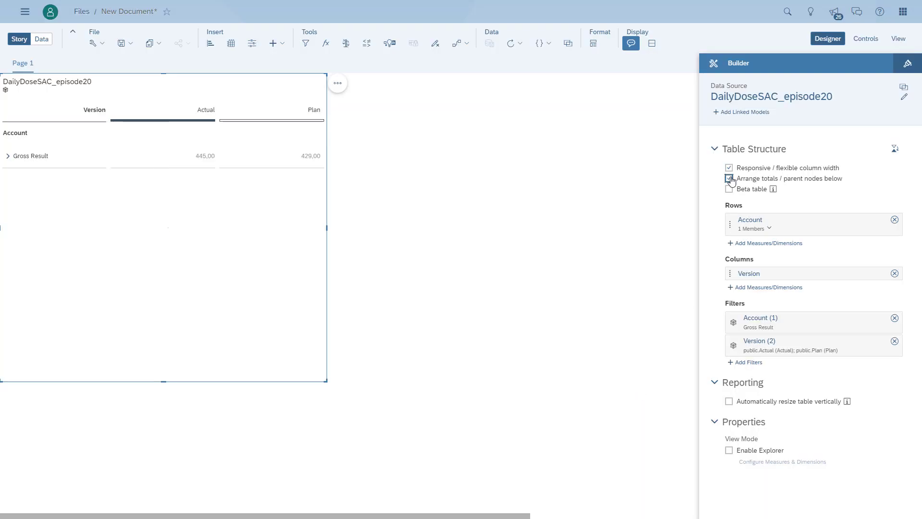
Arrange totals and parent nodes below, and expand the Gross Result and Sales nodes in the table
{"action": "left_click", "coordinate": [8, 159]}
{"action": "left_click", "coordinate": [15, 158]}
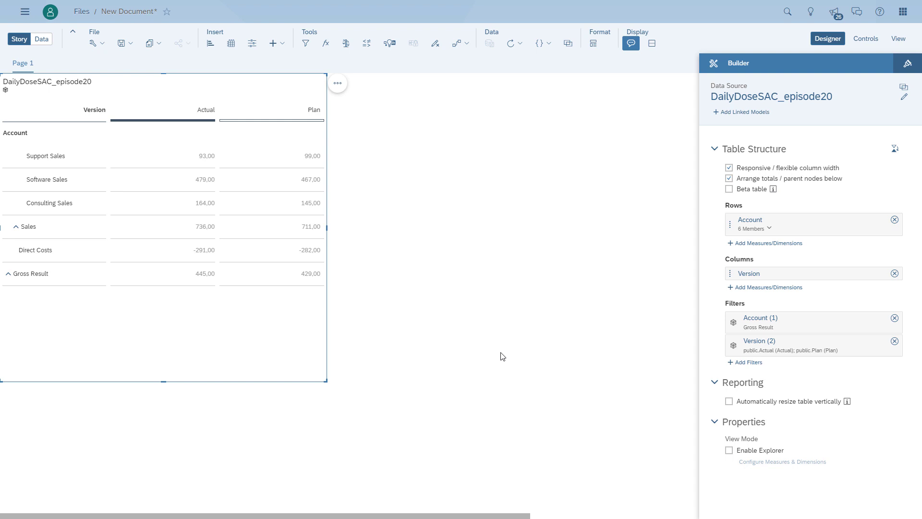
Add Cross Calculations to the table's columns and create a restricted measure AC there, limiting Account Values to version public.Actual
{"action": "left_click", "coordinate": [788, 287]}
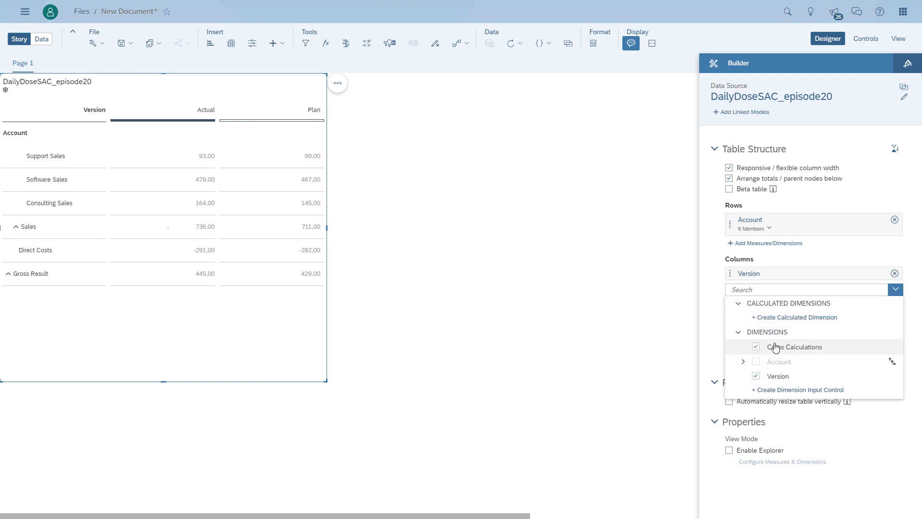
{"action": "left_click", "coordinate": [720, 324]}
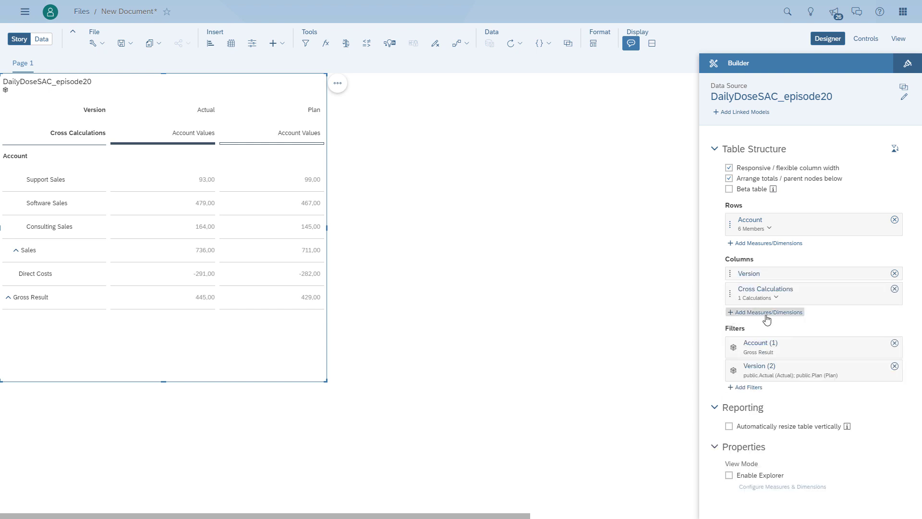
{"action": "left_click", "coordinate": [860, 291]}
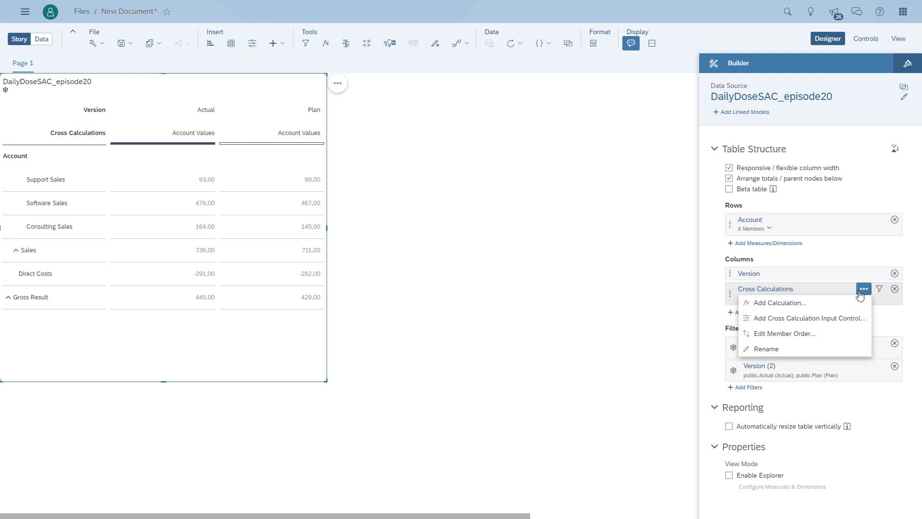
{"action": "left_click", "coordinate": [800, 302]}
{"action": "left_click", "coordinate": [280, 188]}
{"action": "left_click", "coordinate": [501, 196]}
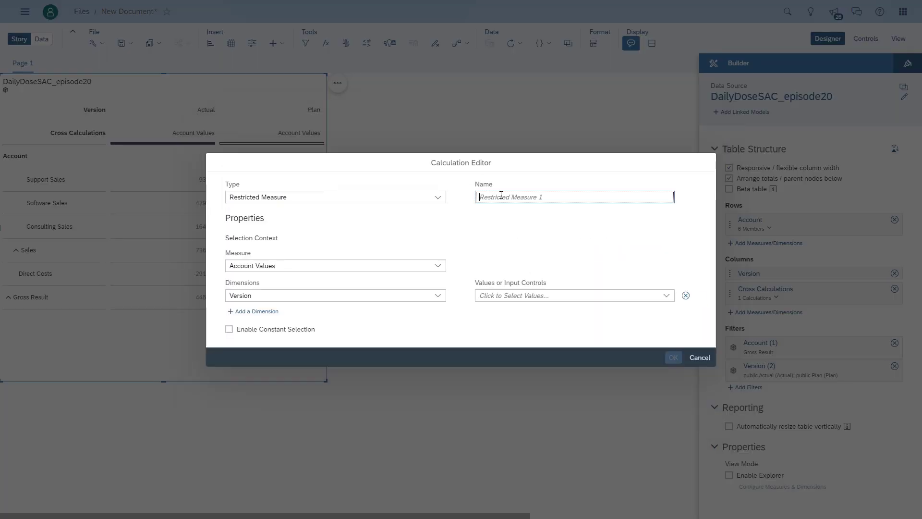
{"action": "type", "text": "Ac"}
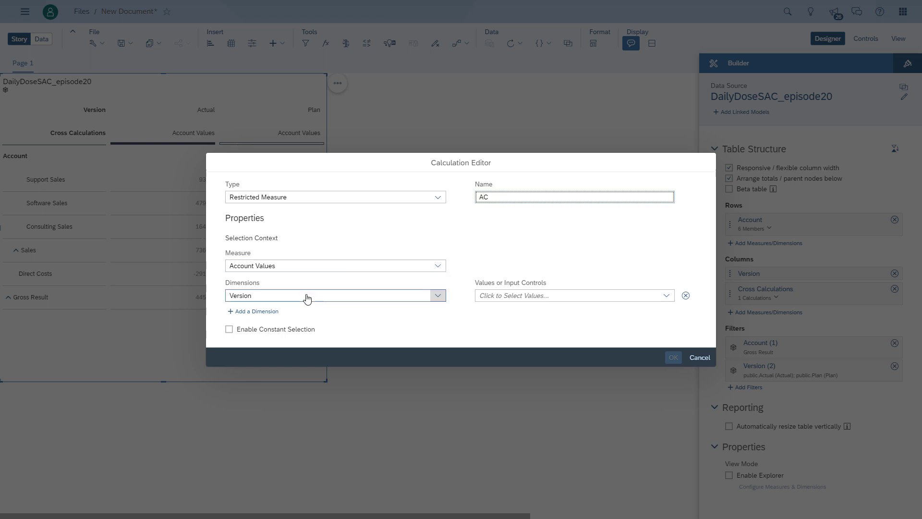
{"action": "left_click", "coordinate": [497, 298]}
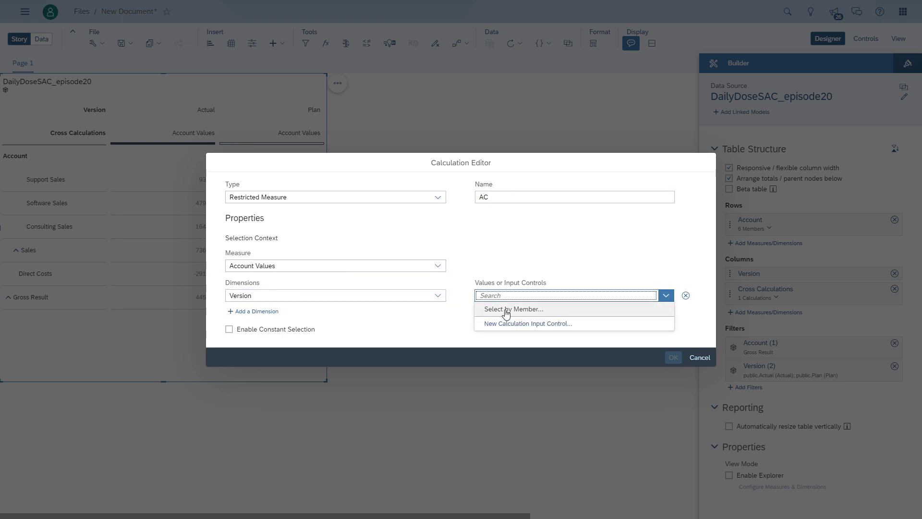
{"action": "left_click", "coordinate": [504, 311]}
{"action": "left_click", "coordinate": [398, 214]}
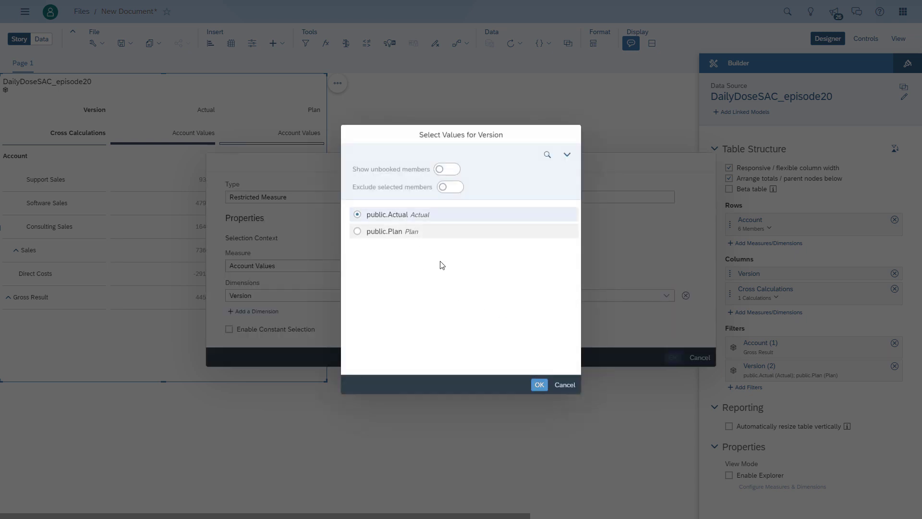
{"action": "left_click", "coordinate": [539, 385]}
{"action": "left_click", "coordinate": [673, 361]}
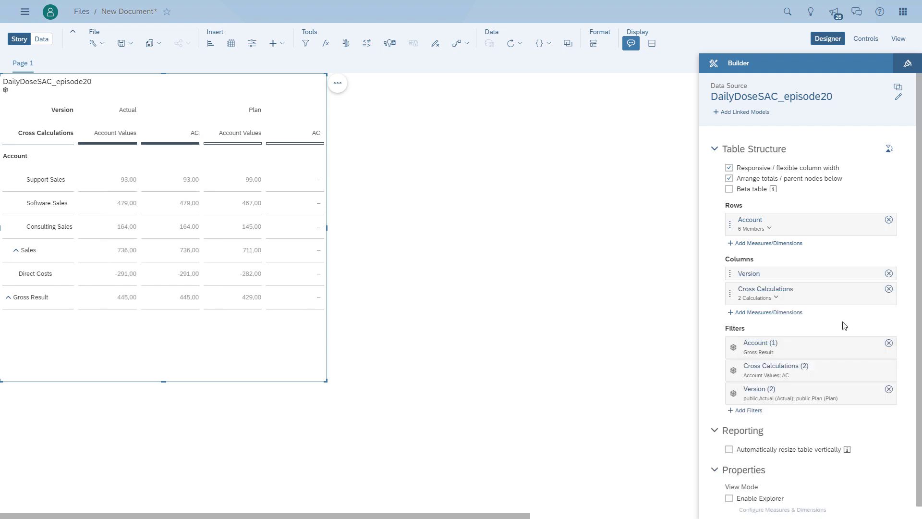
Start another cross calculation of type Restricted Measure and name it PL
{"action": "left_click", "coordinate": [858, 290]}
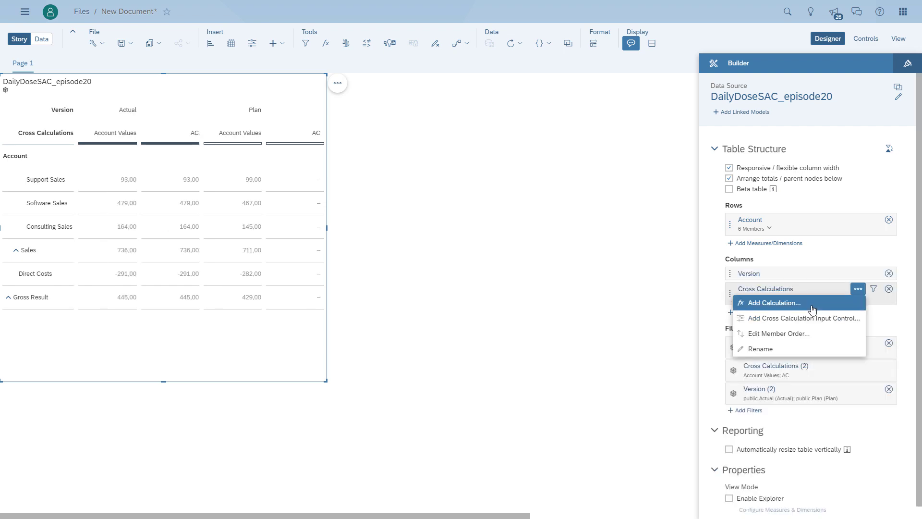
{"action": "left_click", "coordinate": [812, 302]}
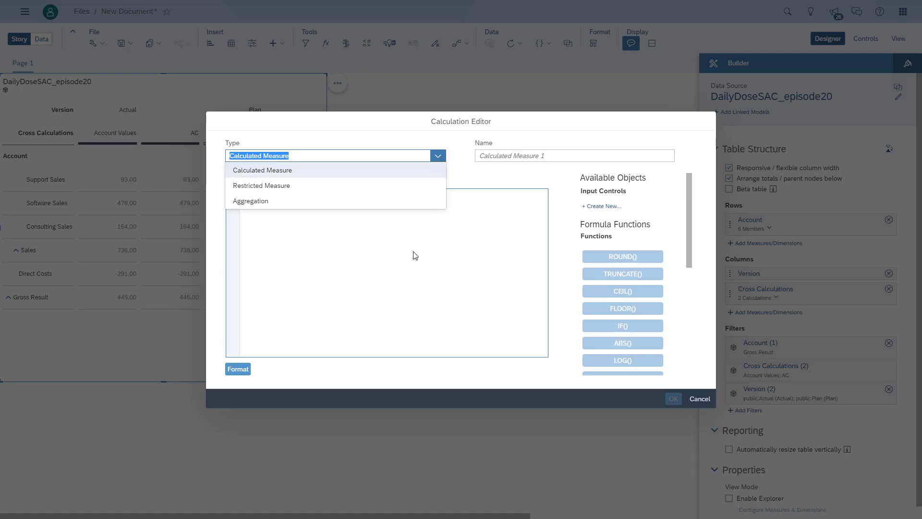
{"action": "left_click", "coordinate": [282, 186]}
{"action": "type", "text": "Pla"}
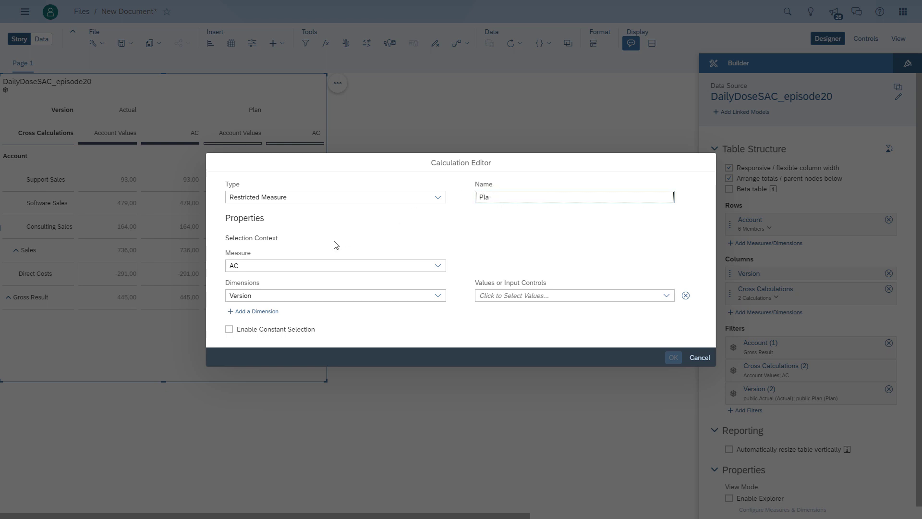
{"action": "key", "text": "BackSpace"}
{"action": "key", "text": "BackSpace"}
{"action": "key", "text": "BackSpace"}
{"action": "key", "text": "BackSpace"}
{"action": "type", "text": "PL"}
Base the PL measure on Account Values and restrict its Version dimension to public.Plan
{"action": "left_click", "coordinate": [325, 266]}
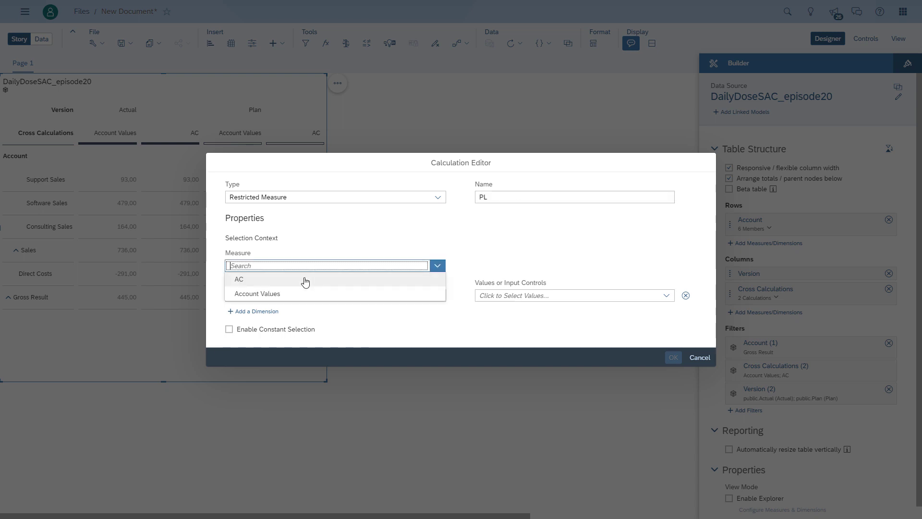
{"action": "left_click", "coordinate": [279, 294]}
{"action": "left_click", "coordinate": [531, 297]}
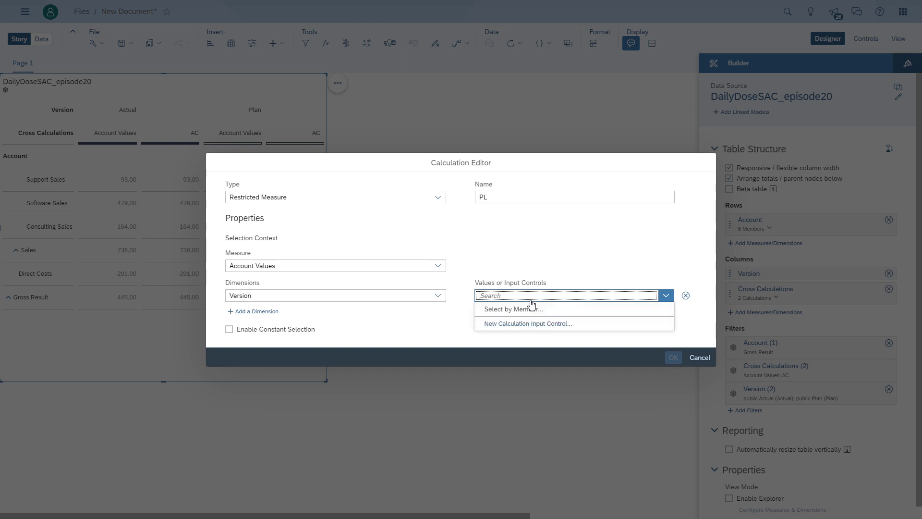
{"action": "left_click", "coordinate": [532, 309]}
{"action": "left_click", "coordinate": [379, 232]}
{"action": "left_click", "coordinate": [539, 385]}
{"action": "left_click", "coordinate": [673, 358]}
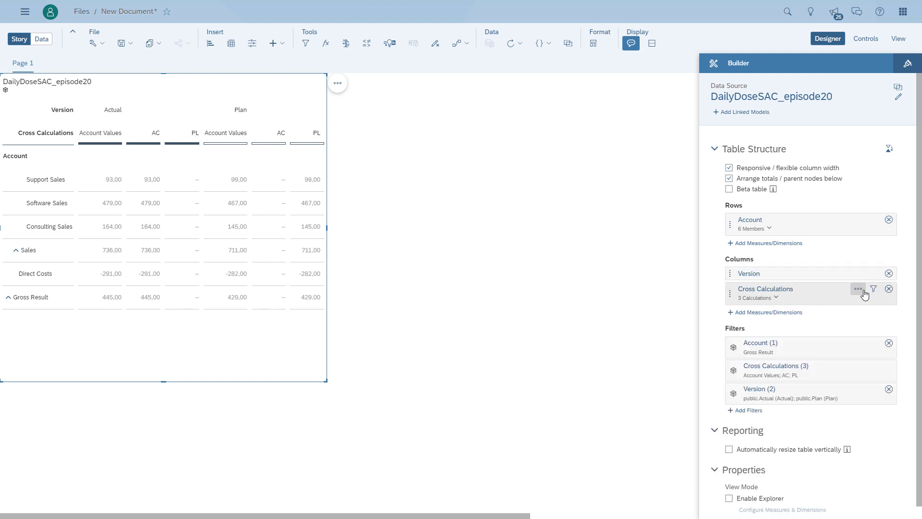
Create a calculated measure in Cross Calculations named "Variance AC - PL" with the formula [#AC] - [#PL]
{"action": "left_click", "coordinate": [862, 291]}
{"action": "left_click", "coordinate": [822, 301]}
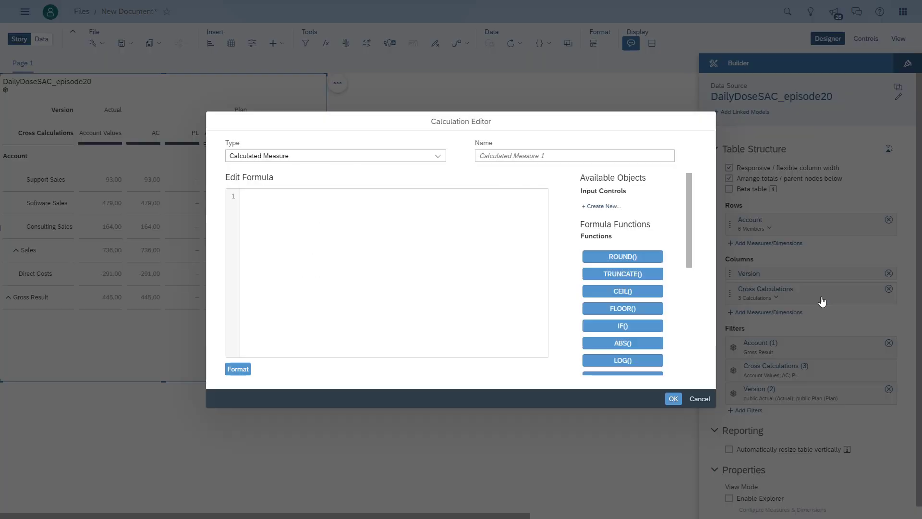
{"action": "left_click", "coordinate": [265, 172]}
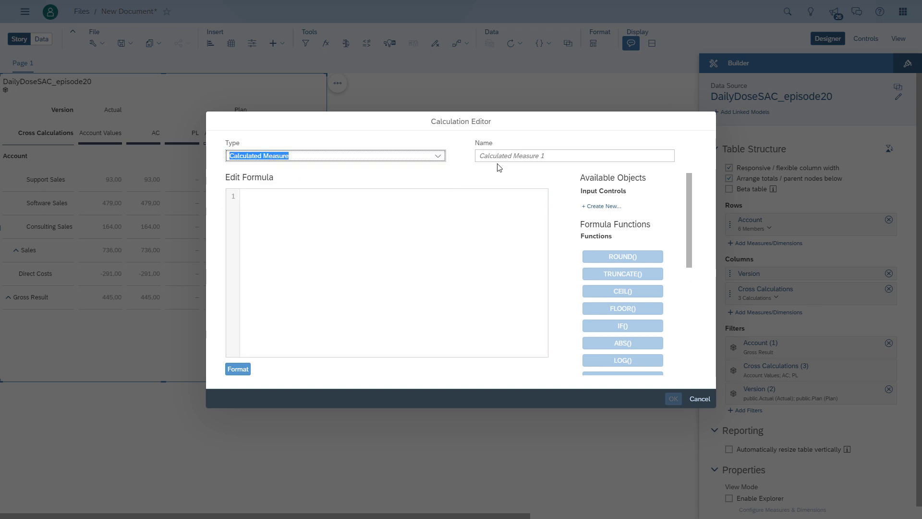
{"action": "left_click", "coordinate": [531, 155]}
{"action": "type", "text": "Variance AC - PL"}
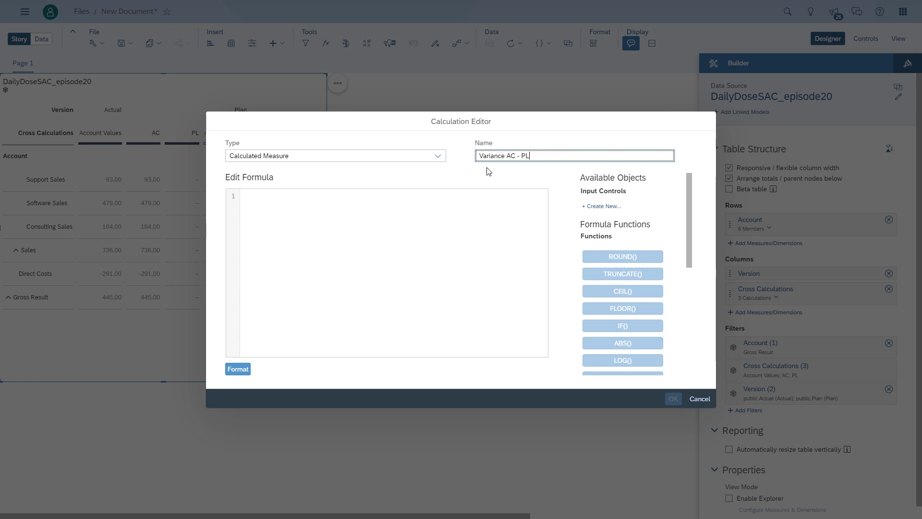
{"action": "left_click", "coordinate": [346, 212]}
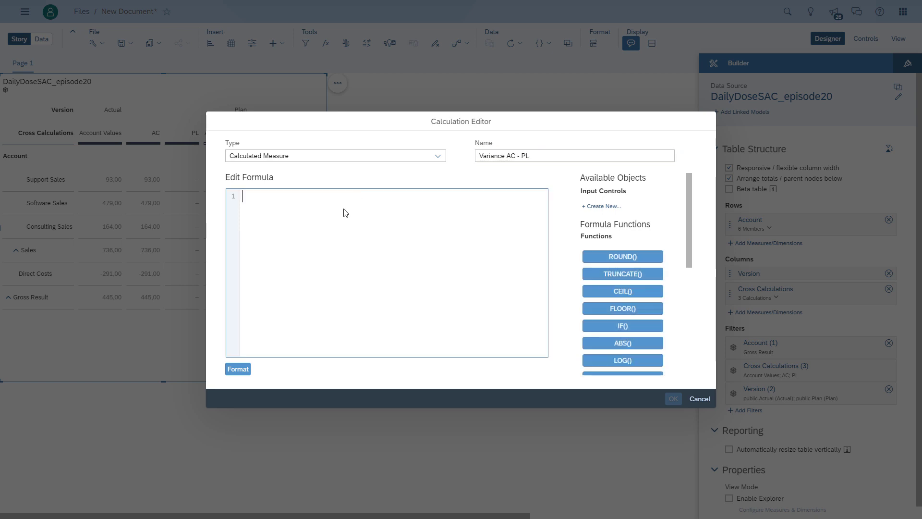
{"action": "type", "text": "ac"}
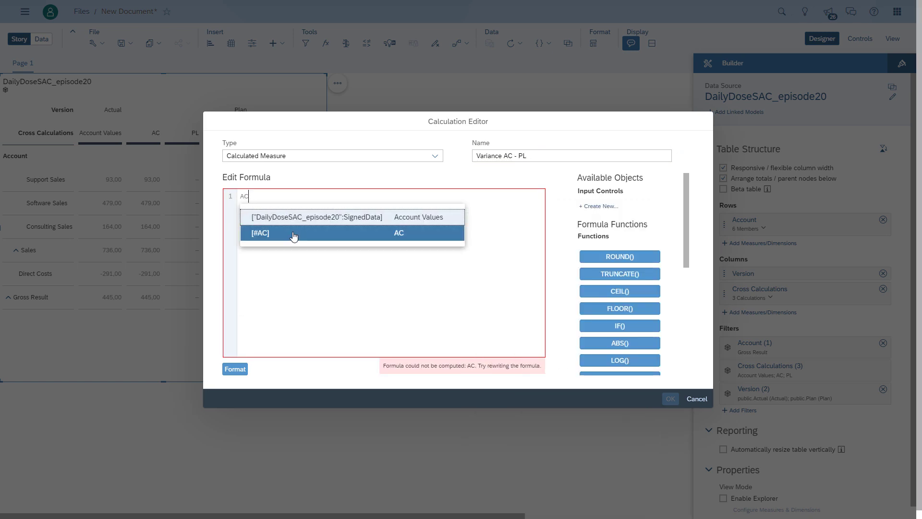
{"action": "left_click", "coordinate": [294, 233]}
{"action": "type", "text": "- PL"}
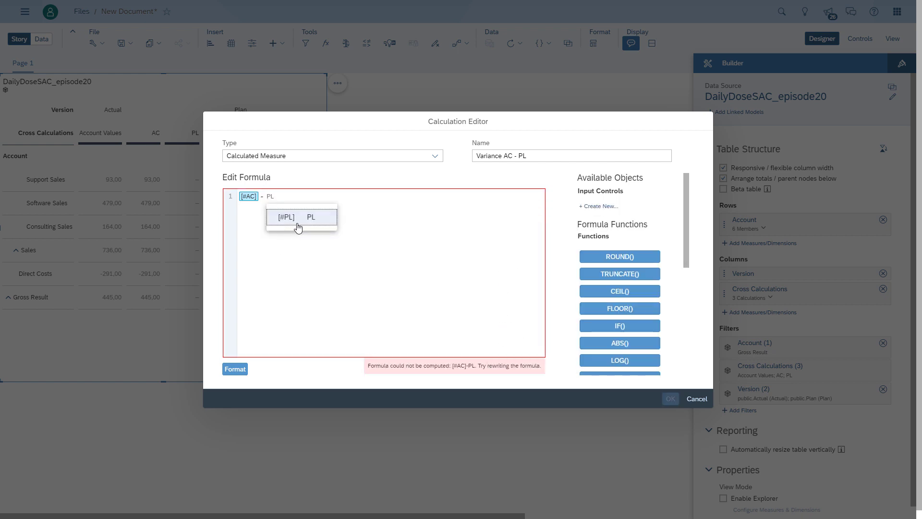
{"action": "left_click", "coordinate": [299, 221]}
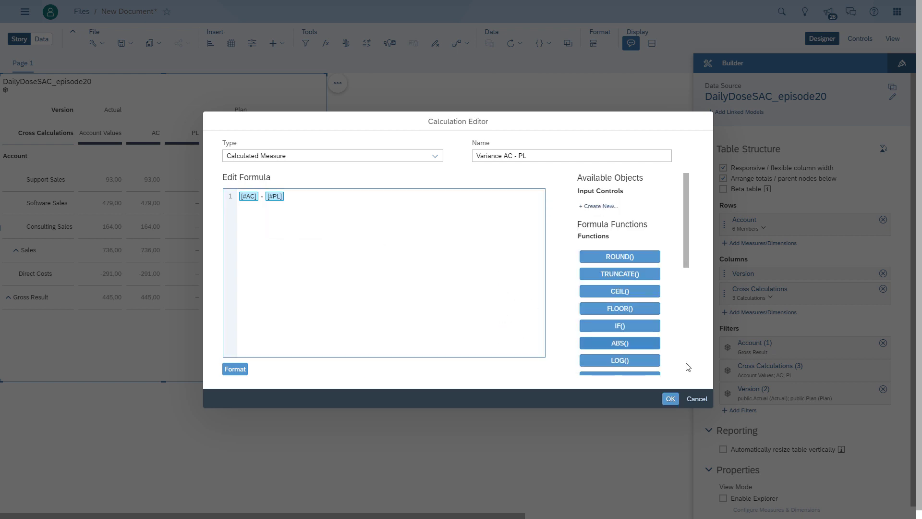
{"action": "left_click", "coordinate": [670, 399]}
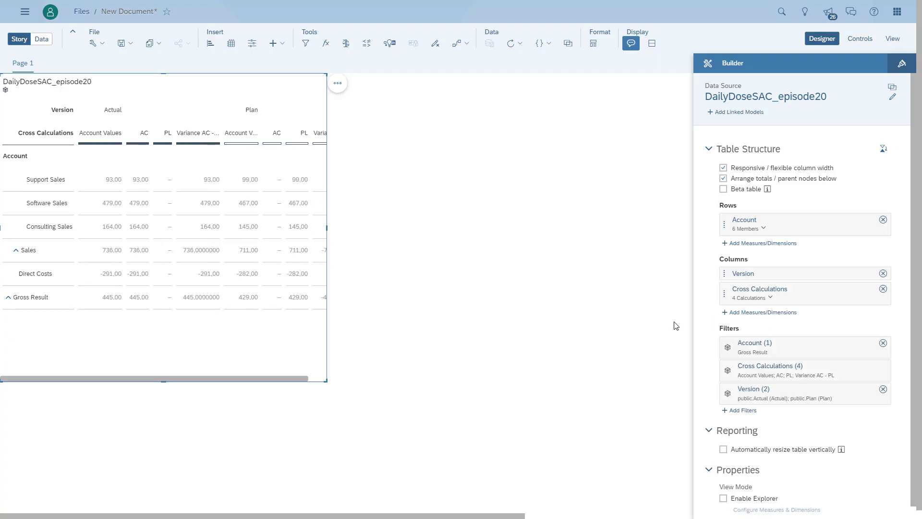
Remove the Version dimension from the table's columns, accepting that only calculations restricted on the Category dimension are shown
{"action": "left_click", "coordinate": [883, 275]}
{"action": "left_click", "coordinate": [516, 298]}
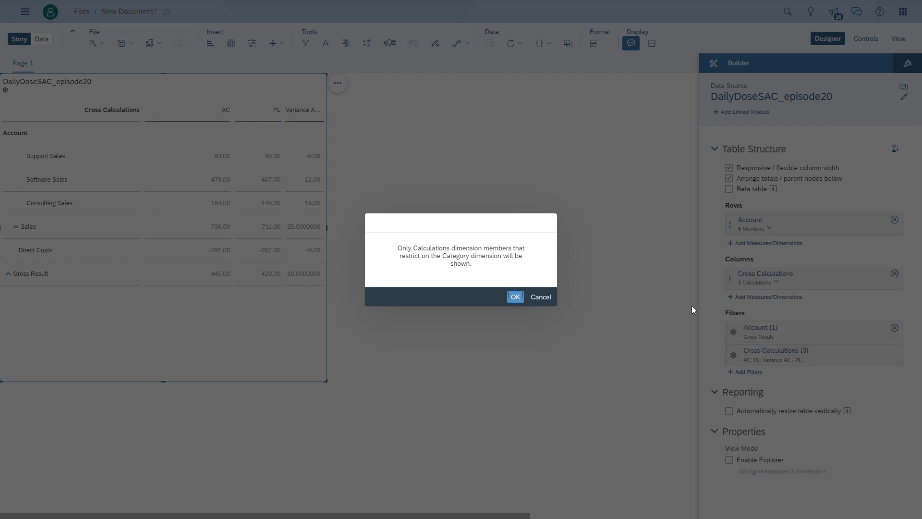
{"action": "left_click", "coordinate": [524, 296]}
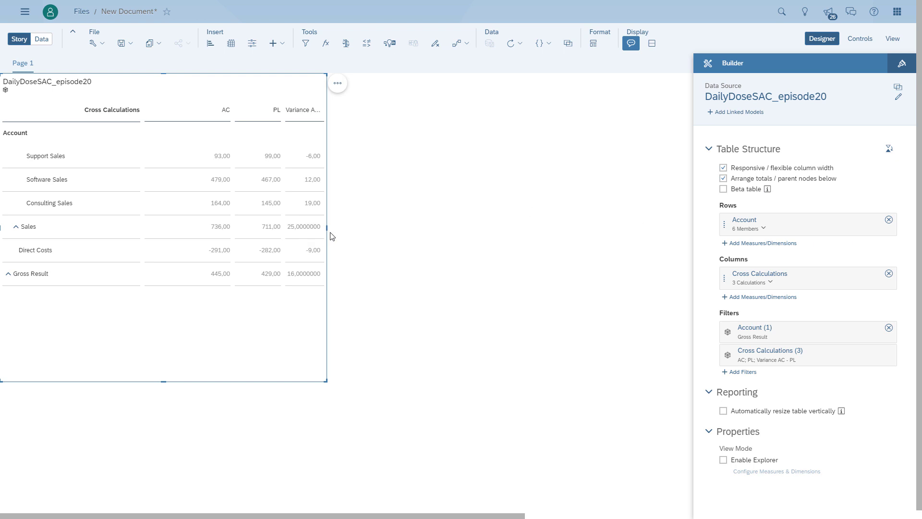
Widen the table on the canvas and narrow its AC column to make room for the full variance header
{"action": "left_click_drag", "start_coordinate": [328, 233], "coordinate": [382, 230]}
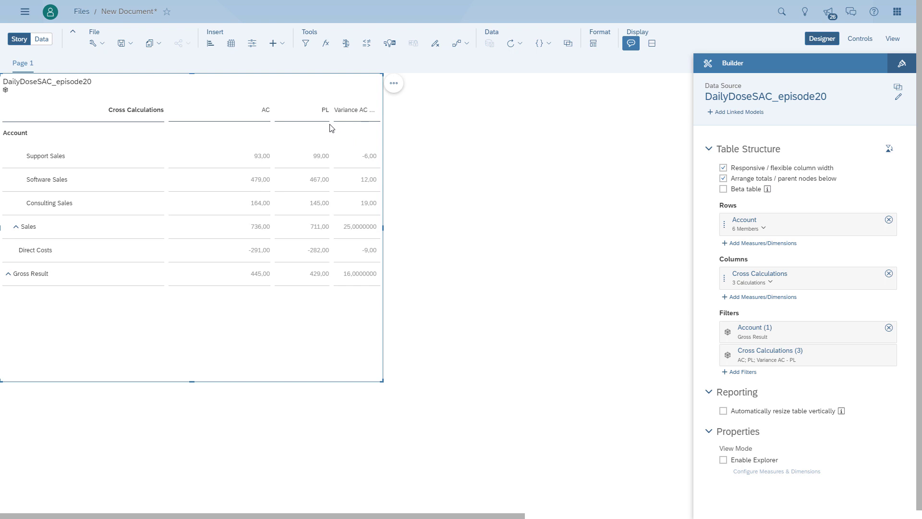
{"action": "left_click_drag", "start_coordinate": [331, 120], "coordinate": [227, 120]}
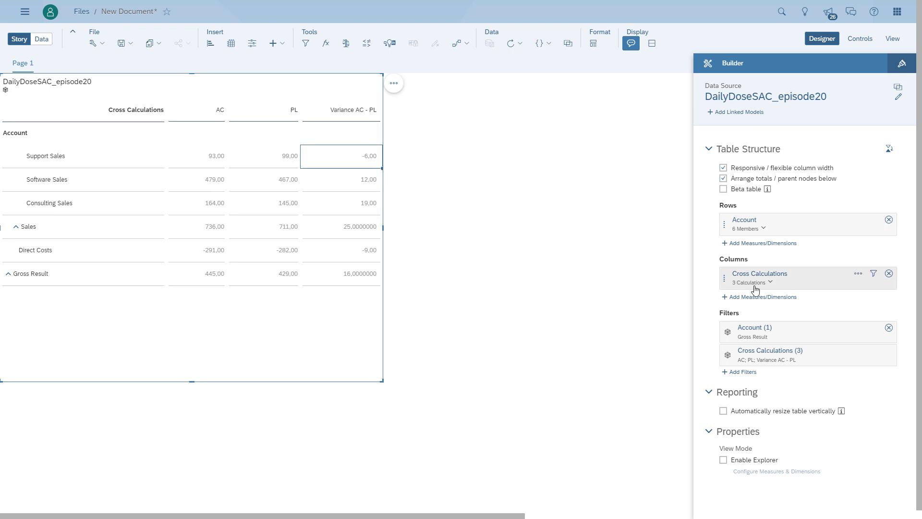
Format the Variance AC - PL calculation without the Account dimension's number formatting, using 0 decimal places and signs shown as + / -
{"action": "left_click", "coordinate": [772, 283]}
{"action": "mouse_move", "coordinate": [769, 323]}
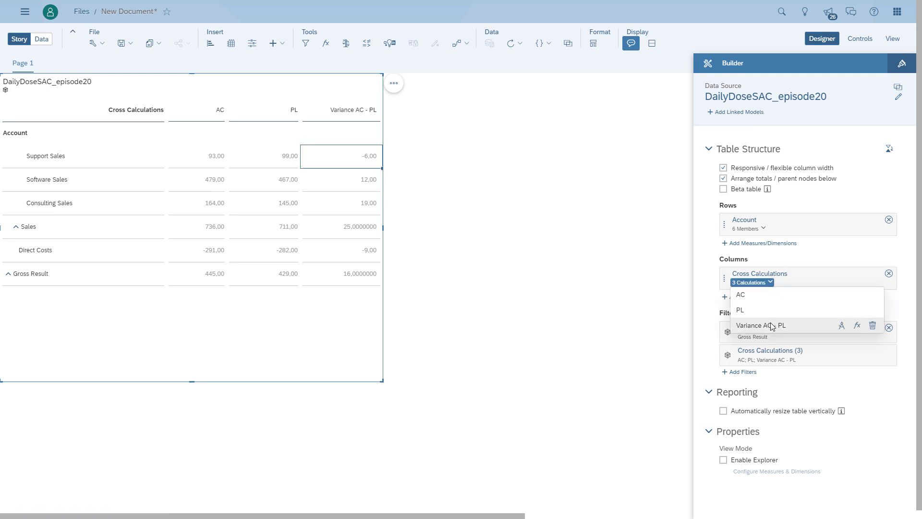
{"action": "left_click", "coordinate": [841, 325]}
{"action": "left_click", "coordinate": [381, 349]}
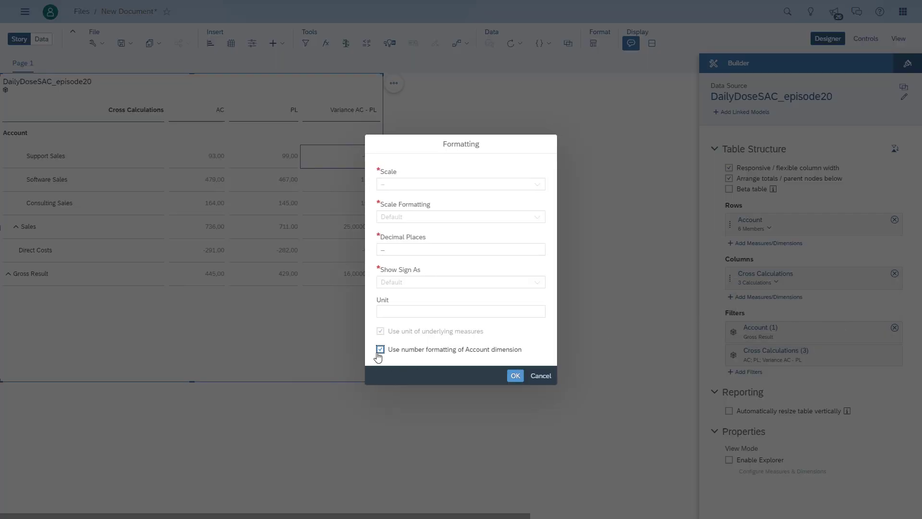
{"action": "left_click", "coordinate": [396, 250]}
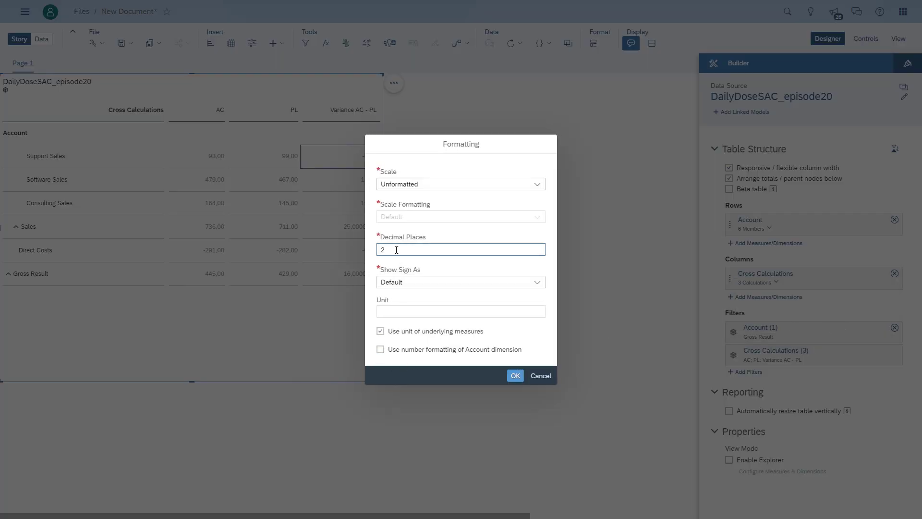
{"action": "key", "text": "BackSpace"}
{"action": "type", "text": "0"}
{"action": "left_click", "coordinate": [406, 282]}
{"action": "left_click", "coordinate": [398, 313]}
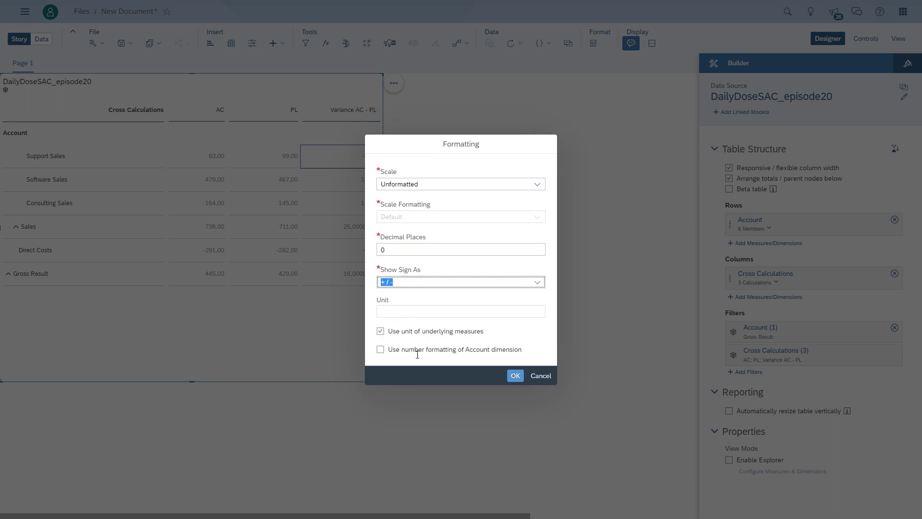
{"action": "left_click", "coordinate": [514, 376]}
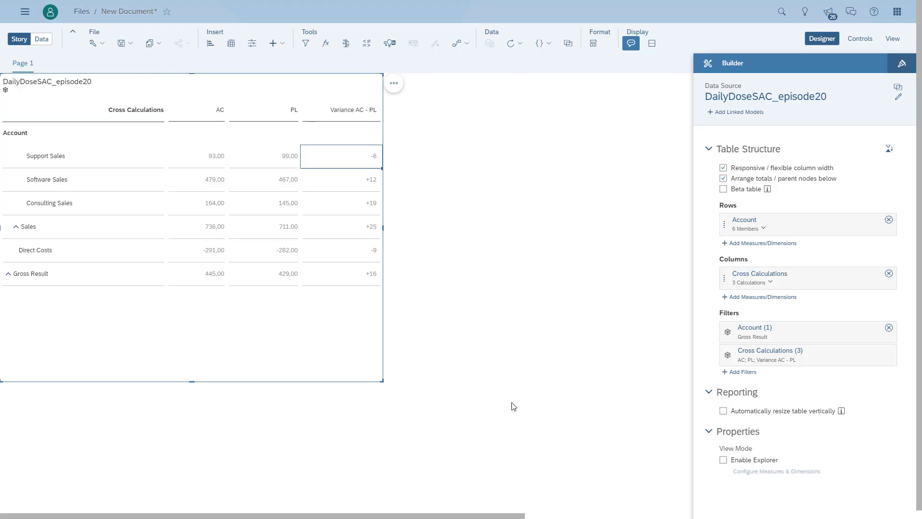
Add an in-cell chart to the table's Variance AC - PL column
{"action": "left_click", "coordinate": [513, 405]}
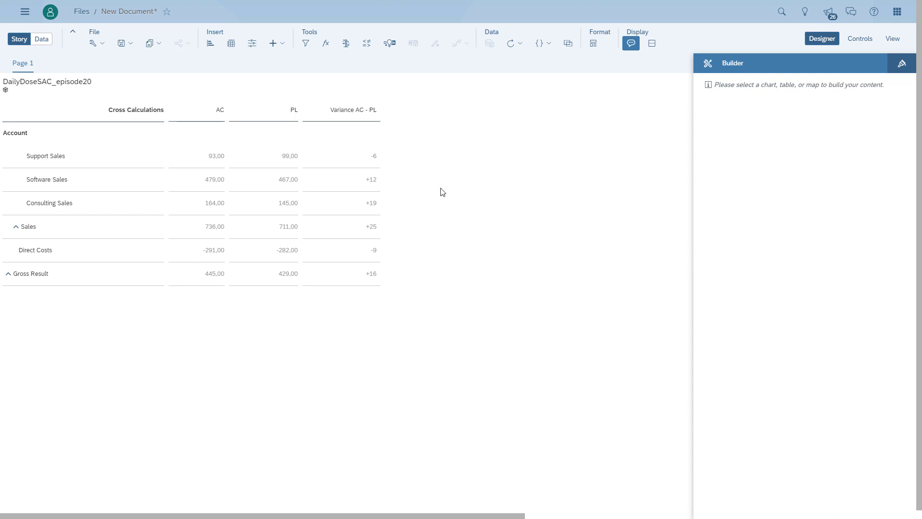
{"action": "left_click", "coordinate": [357, 156]}
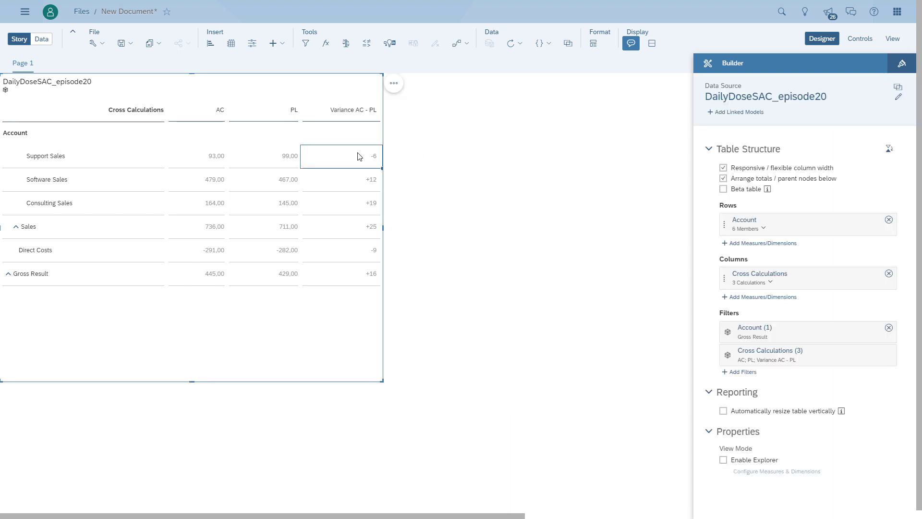
{"action": "right_click", "coordinate": [359, 155]}
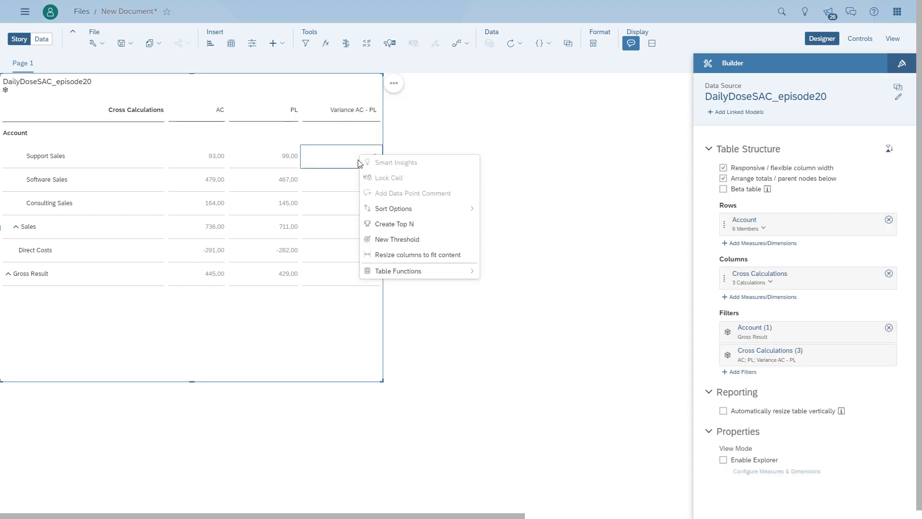
{"action": "left_click", "coordinate": [358, 145]}
{"action": "left_click", "coordinate": [360, 117]}
{"action": "right_click", "coordinate": [362, 116]}
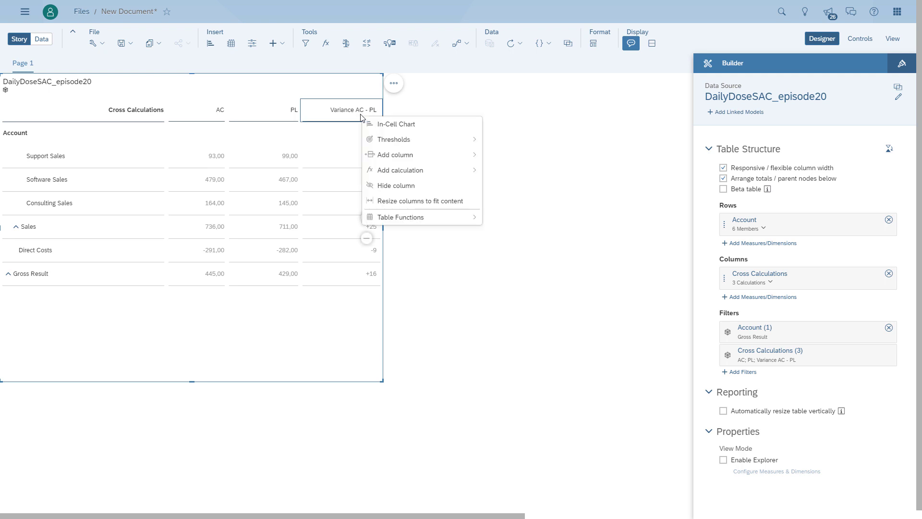
{"action": "left_click", "coordinate": [373, 124]}
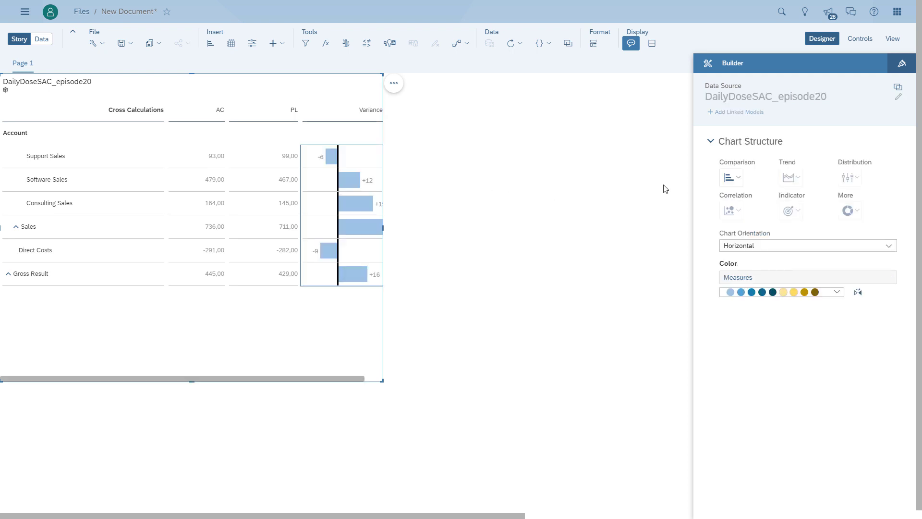
Change the in-cell chart of the Variance AC - PL column to a Variance Bar
{"action": "left_click", "coordinate": [731, 177]}
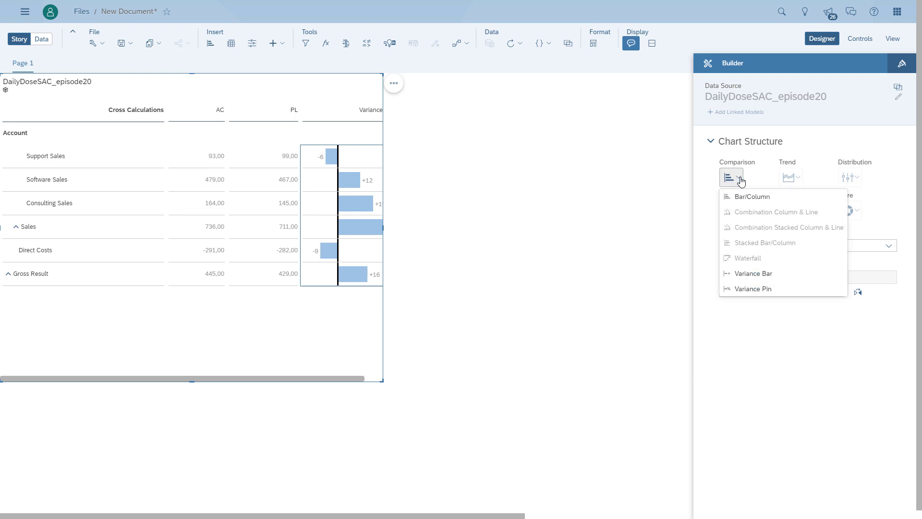
{"action": "left_click", "coordinate": [742, 274]}
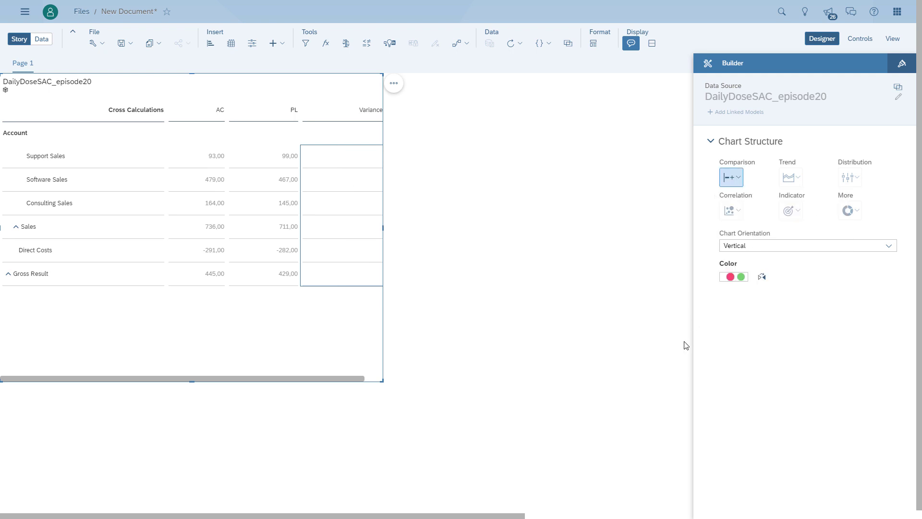
{"action": "left_click", "coordinate": [582, 407]}
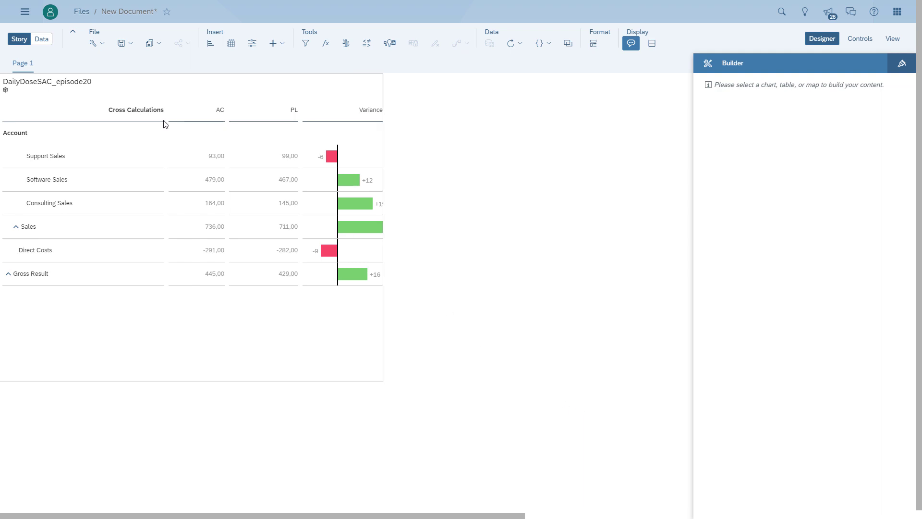
Narrow the table's Account column so the whole variance chart column fits inside the table
{"action": "left_click", "coordinate": [167, 132]}
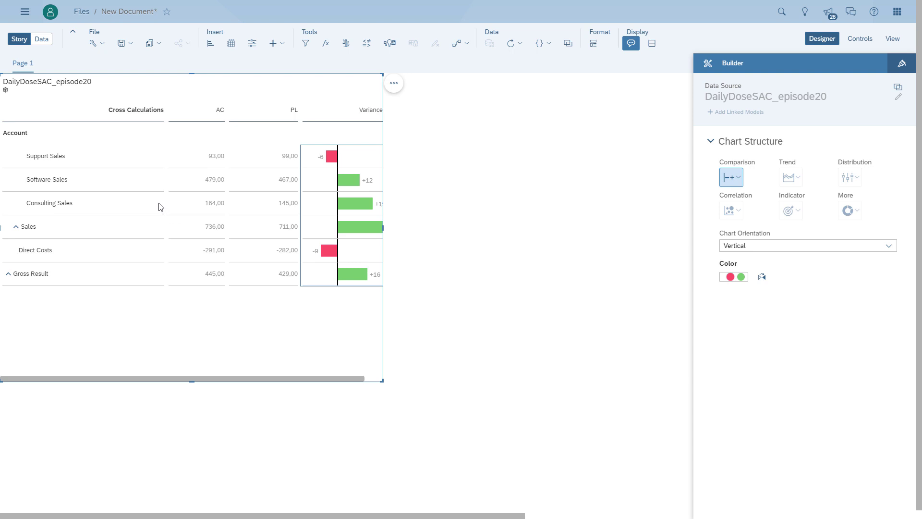
{"action": "left_click_drag", "start_coordinate": [166, 202], "coordinate": [117, 204]}
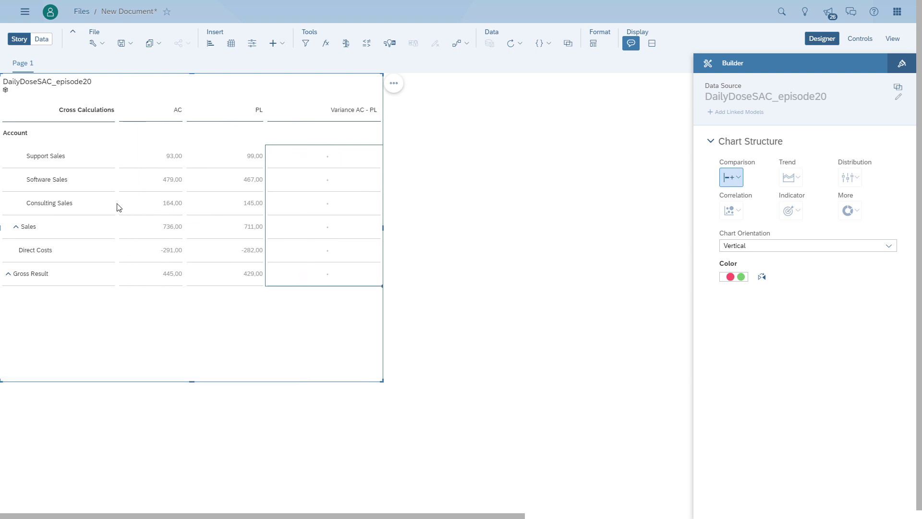
{"action": "left_click", "coordinate": [459, 321]}
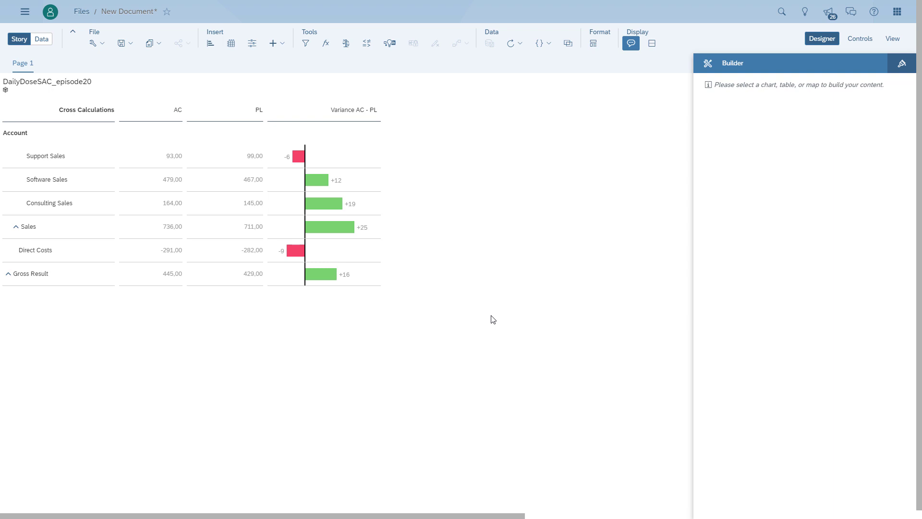
Save the story under the name DailyDoseVariances
{"action": "left_click", "coordinate": [136, 44]}
{"action": "left_click", "coordinate": [140, 79]}
{"action": "type", "text": "Daily"}
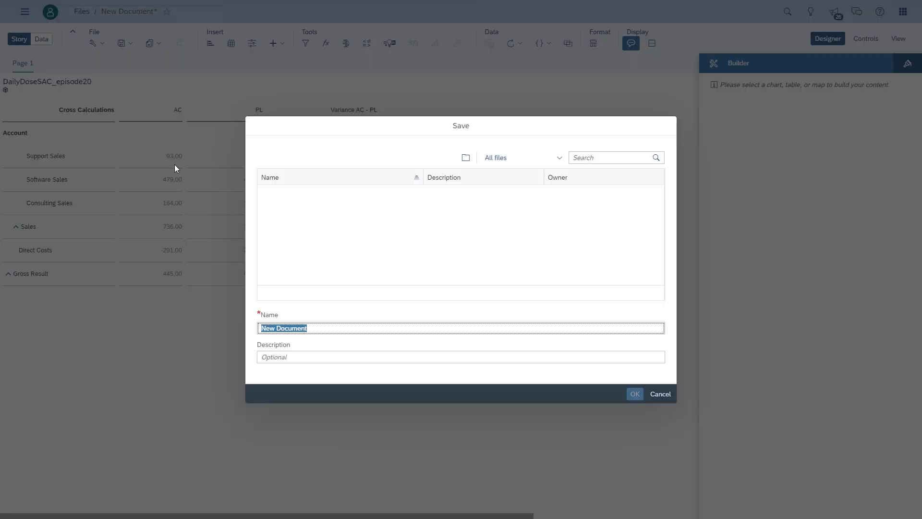
{"action": "type", "text": "DoseVariance"}
{"action": "key", "text": "Return"}
Start a new model by importing DailyDoseSAC_Episode20b.xlsx, using the first row as column headers
{"action": "left_click", "coordinate": [25, 11]}
{"action": "left_click", "coordinate": [35, 58]}
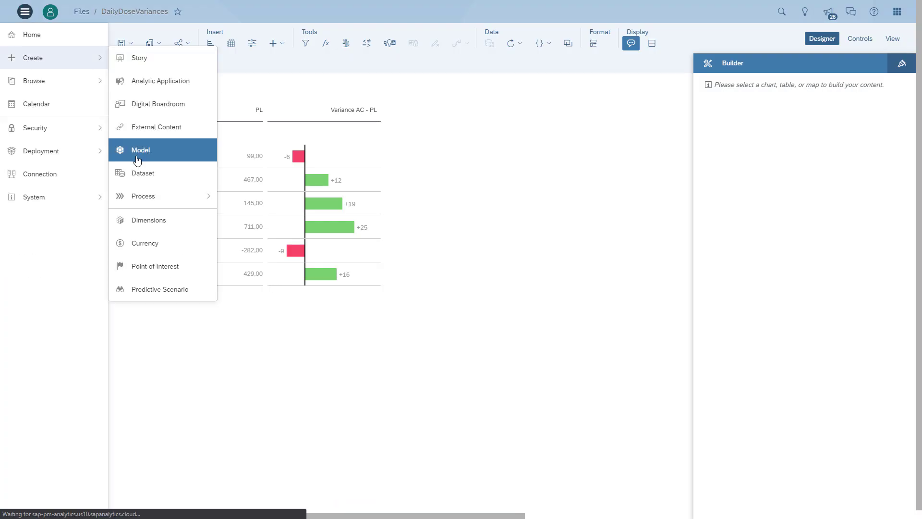
{"action": "left_click", "coordinate": [137, 153]}
{"action": "left_click", "coordinate": [478, 257]}
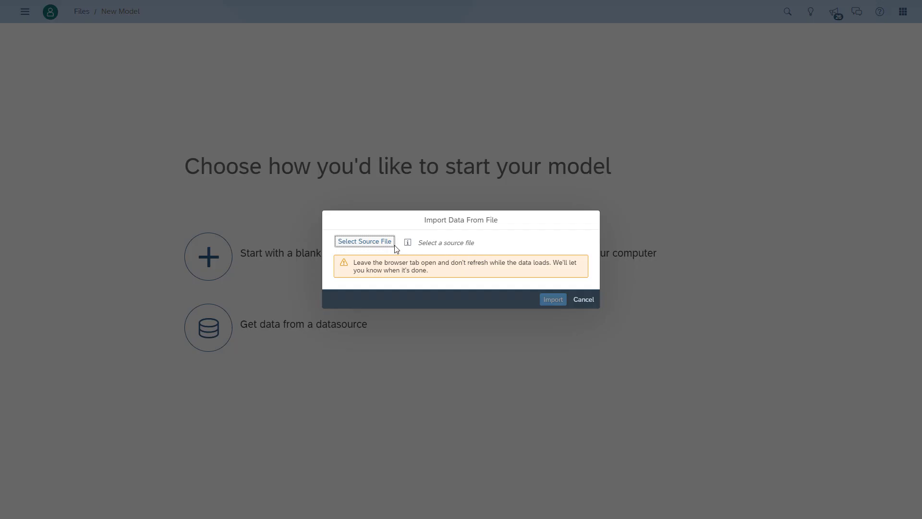
{"action": "left_click", "coordinate": [378, 244]}
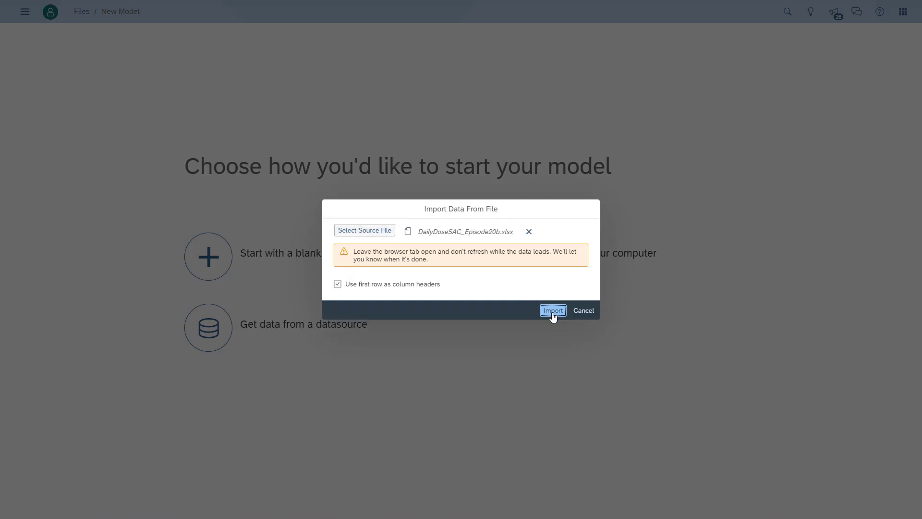
{"action": "left_click", "coordinate": [552, 309]}
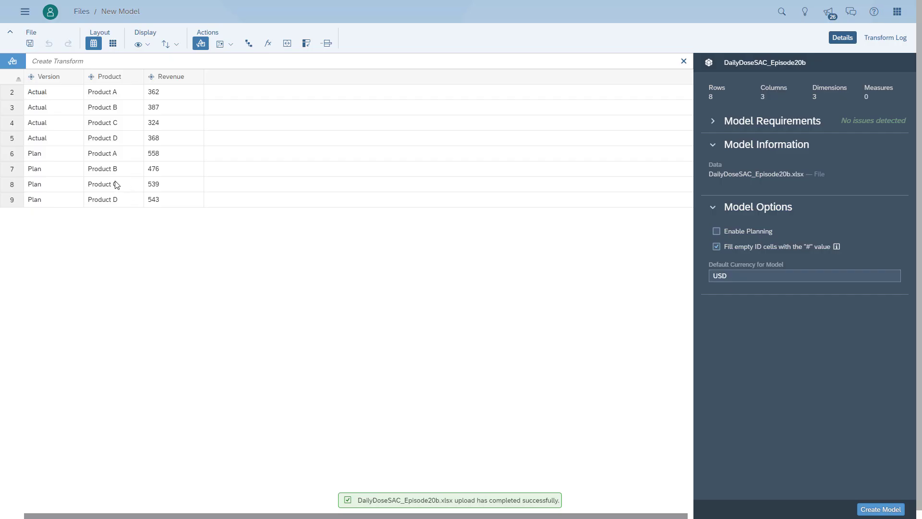
Set the Version column's type to Version dimension and accept the mapping of Actual to Actuals and Plan to Planning
{"action": "left_click", "coordinate": [53, 76]}
{"action": "left_click", "coordinate": [893, 152]}
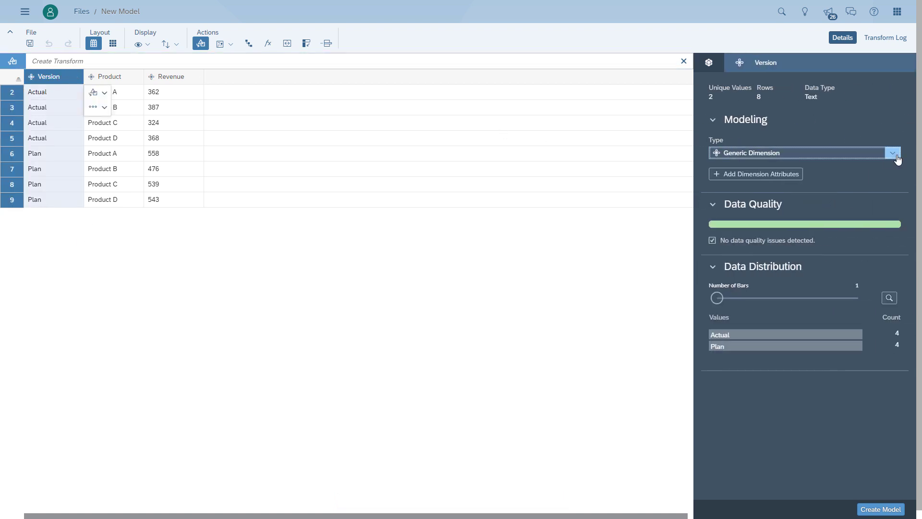
{"action": "left_click", "coordinate": [732, 260]}
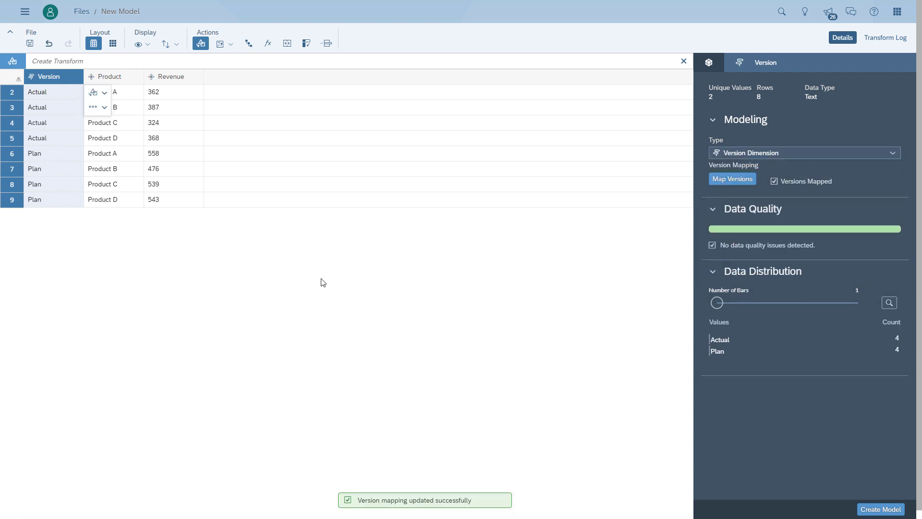
{"action": "left_click", "coordinate": [734, 181]}
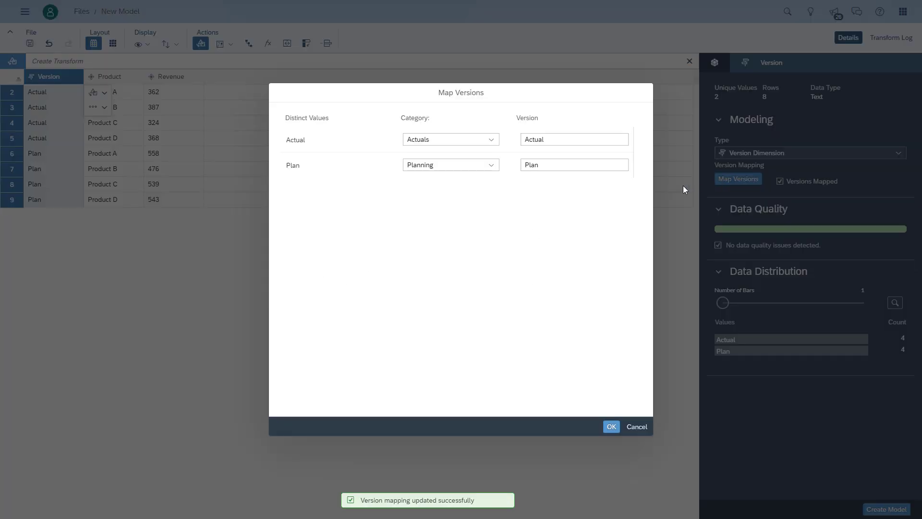
{"action": "left_click", "coordinate": [611, 426]}
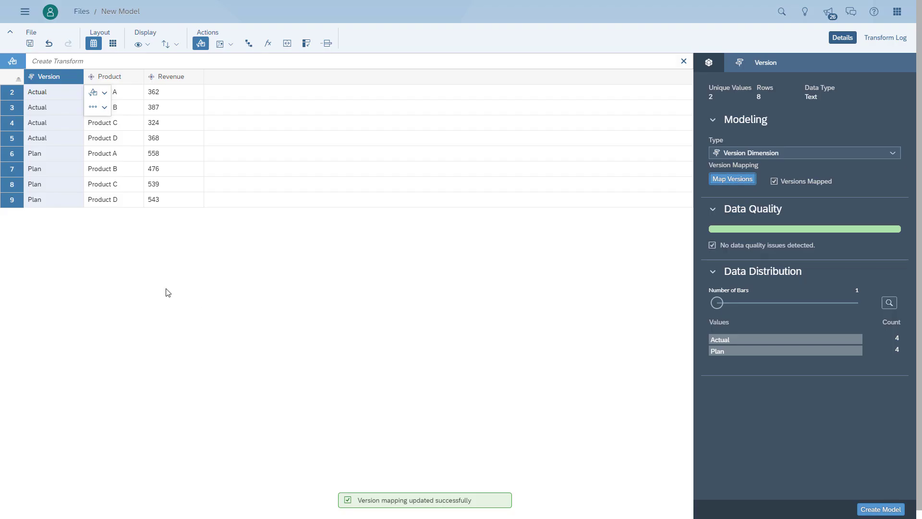
Set the Revenue column's type to Measure
{"action": "left_click", "coordinate": [188, 78]}
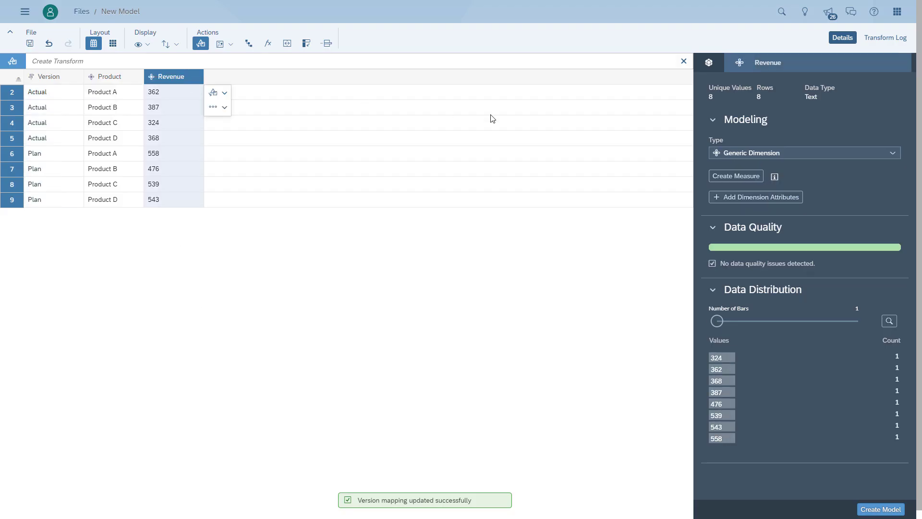
{"action": "left_click", "coordinate": [893, 153]}
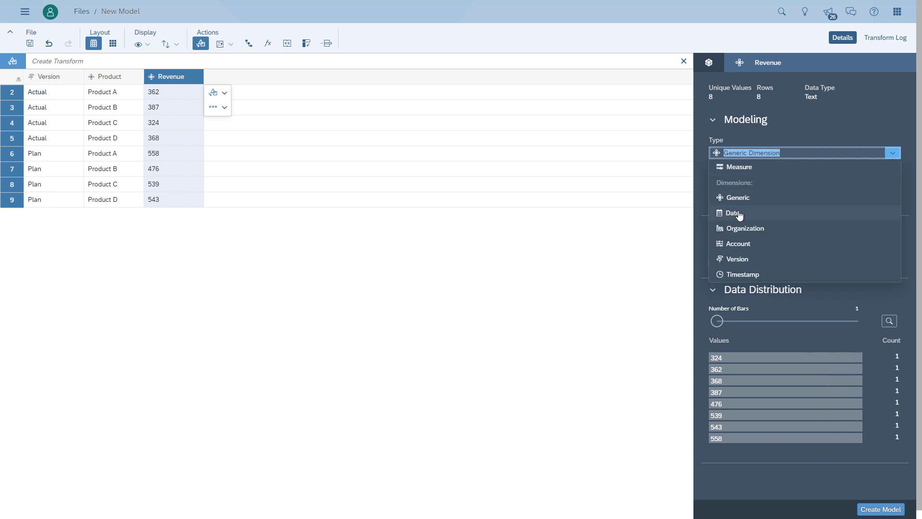
{"action": "left_click", "coordinate": [731, 167]}
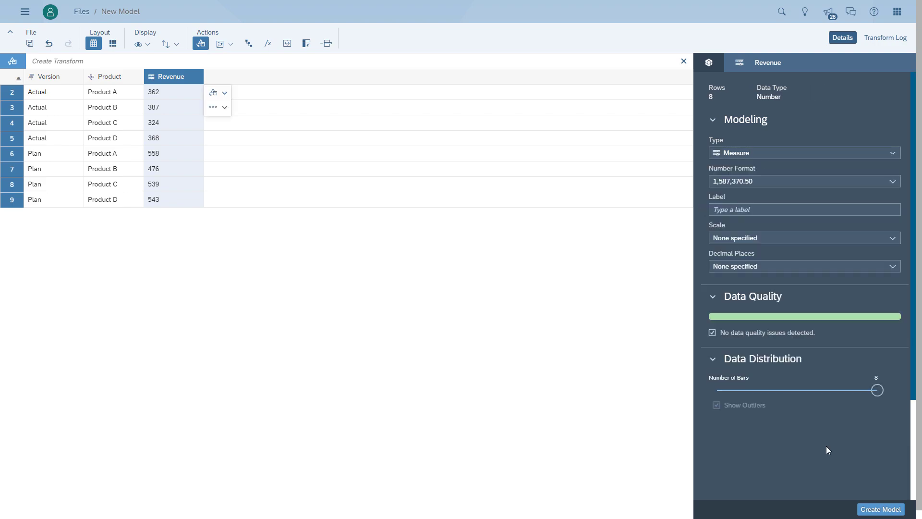
Create the model from the prepared data and save it as DailyDoseSAC_Episode20b within the Public DEMO folder
{"action": "left_click", "coordinate": [881, 509]}
{"action": "left_click", "coordinate": [534, 289]}
{"action": "left_click", "coordinate": [305, 329]}
{"action": "type", "text": "DailyDoseSAC_Episode20b"}
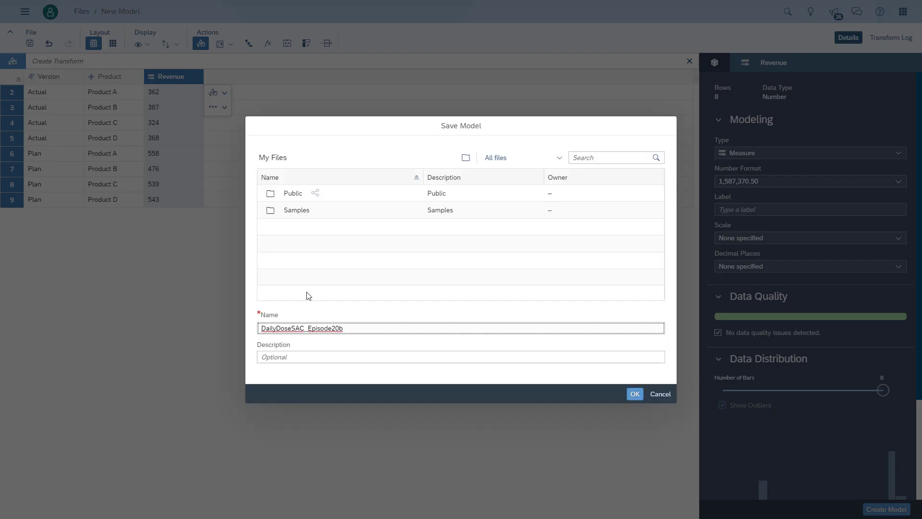
{"action": "left_click", "coordinate": [295, 193]}
{"action": "left_click", "coordinate": [294, 210]}
{"action": "left_click", "coordinate": [317, 194]}
{"action": "left_click", "coordinate": [635, 394]}
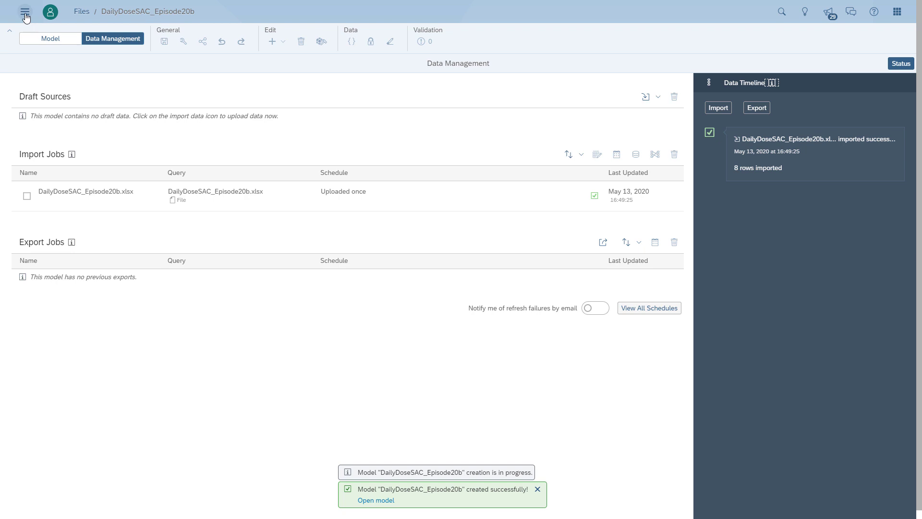
Open the saved DailyDoseVariances story from My Files and switch it to edit mode
{"action": "left_click", "coordinate": [25, 12]}
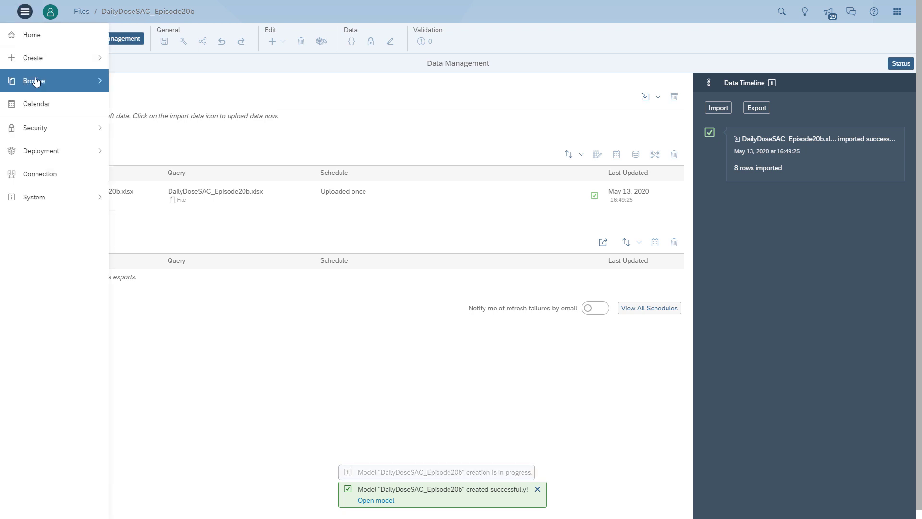
{"action": "mouse_move", "coordinate": [35, 79]}
{"action": "left_click", "coordinate": [136, 78]}
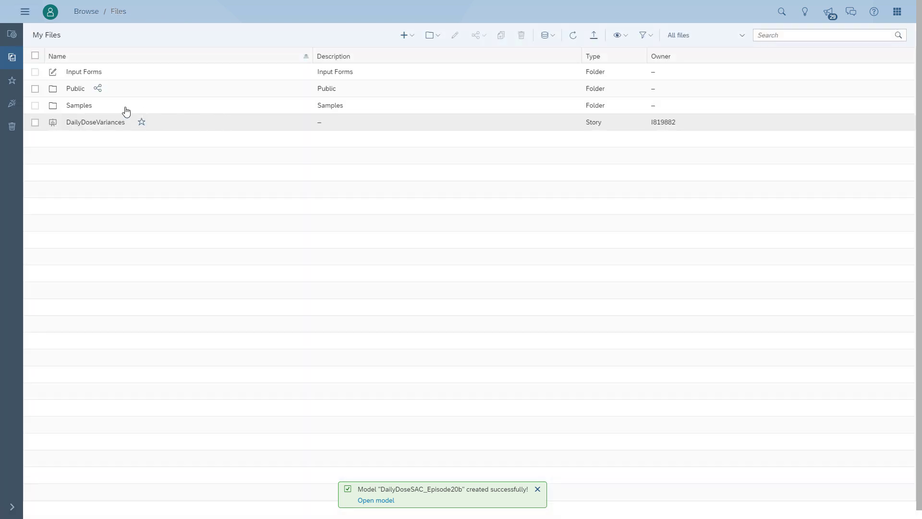
{"action": "left_click", "coordinate": [76, 88]}
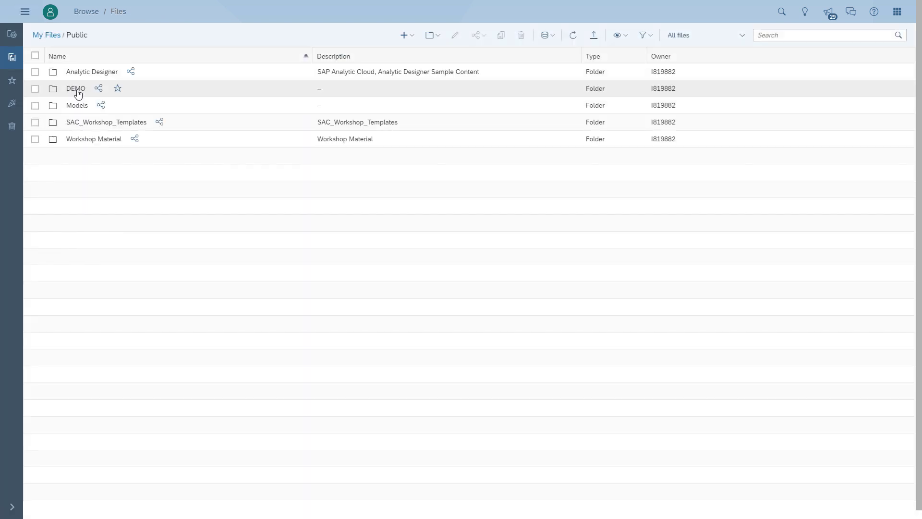
{"action": "left_click", "coordinate": [57, 35]}
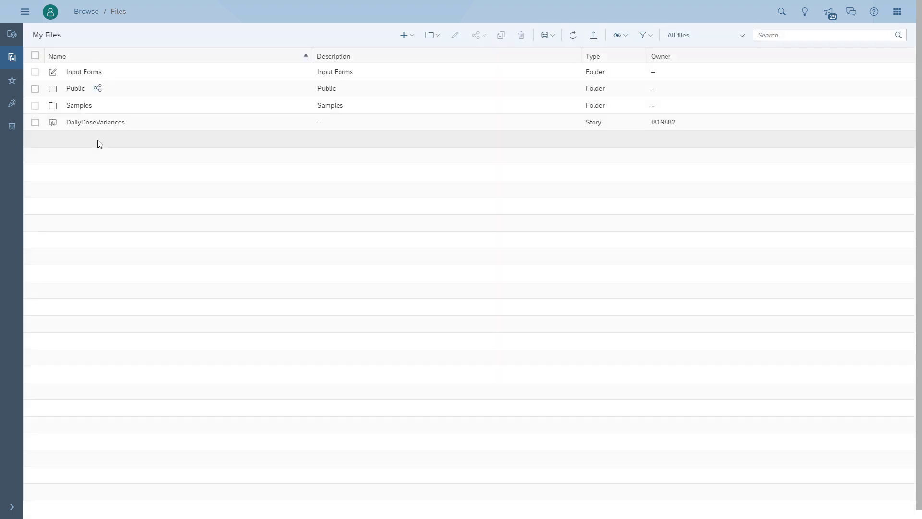
{"action": "left_click", "coordinate": [101, 126]}
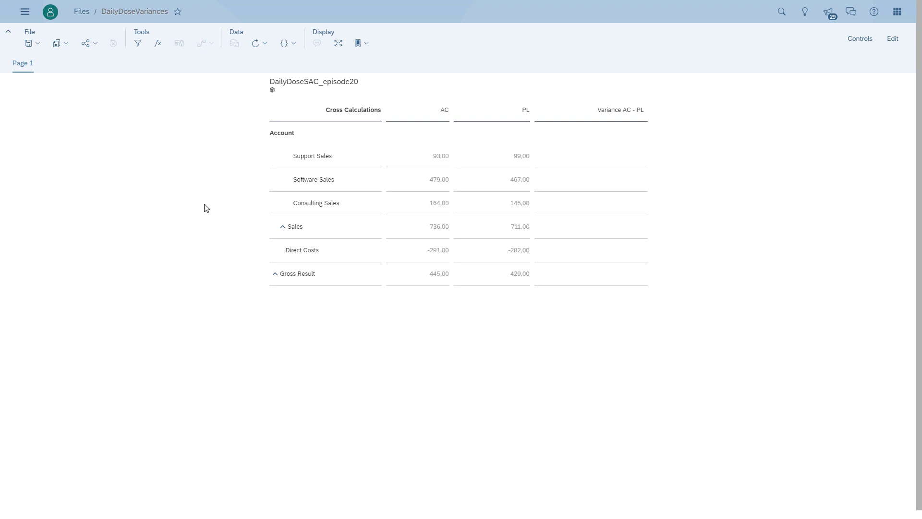
{"action": "left_click", "coordinate": [893, 38]}
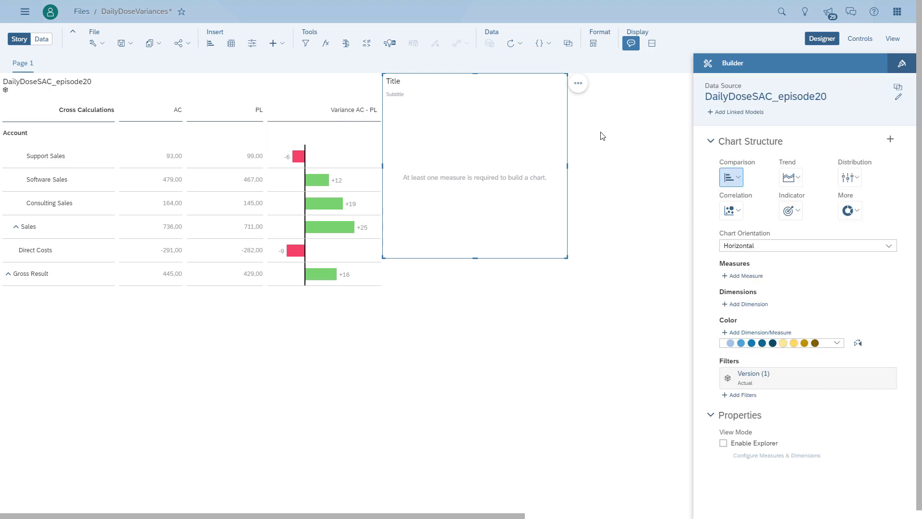
Switch the empty chart's data source to the DailyDoseSAC_Episode20b model in Public / DEMO / Demo Material - Daily Dose SAC
{"action": "left_click", "coordinate": [898, 97]}
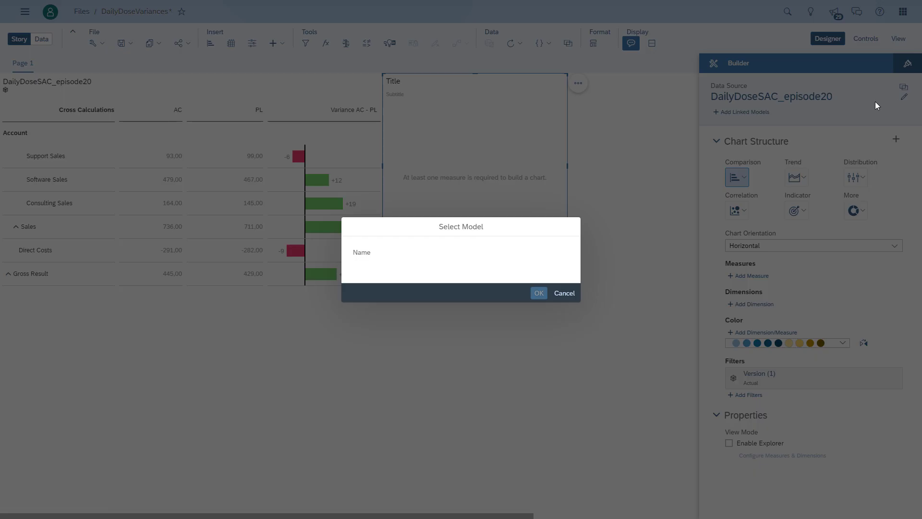
{"action": "left_click", "coordinate": [435, 319]}
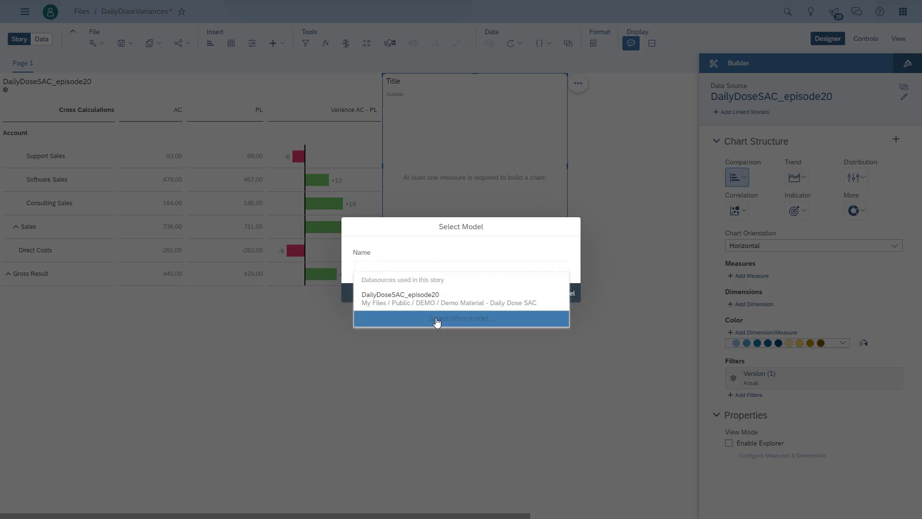
{"action": "left_click", "coordinate": [301, 225]}
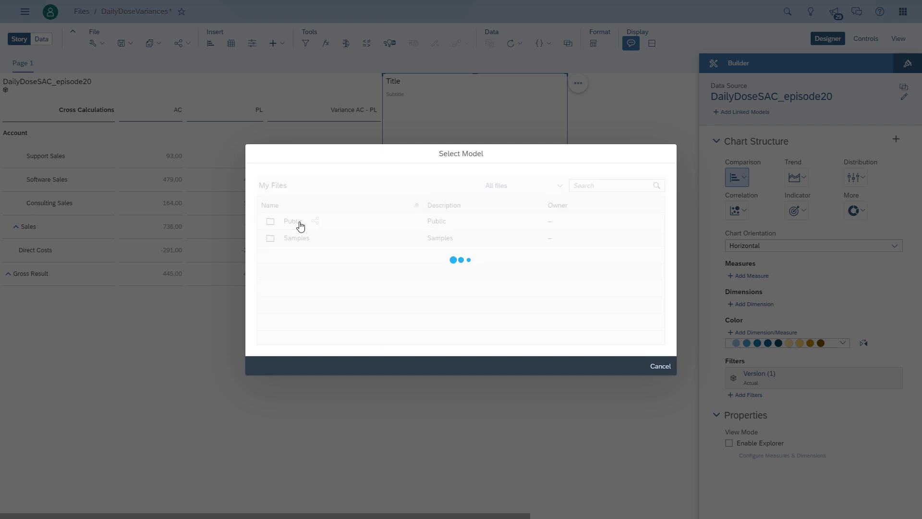
{"action": "left_click", "coordinate": [299, 238]}
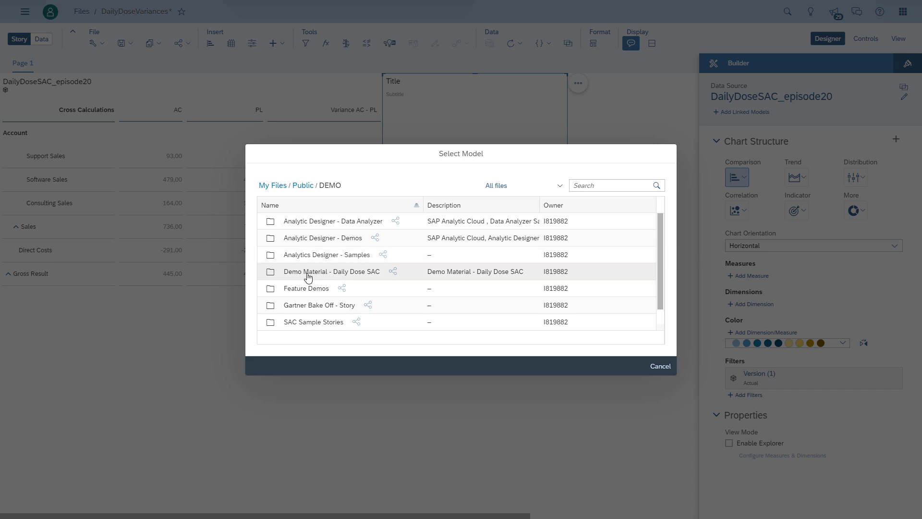
{"action": "left_click", "coordinate": [308, 272]}
{"action": "left_click", "coordinate": [361, 273]}
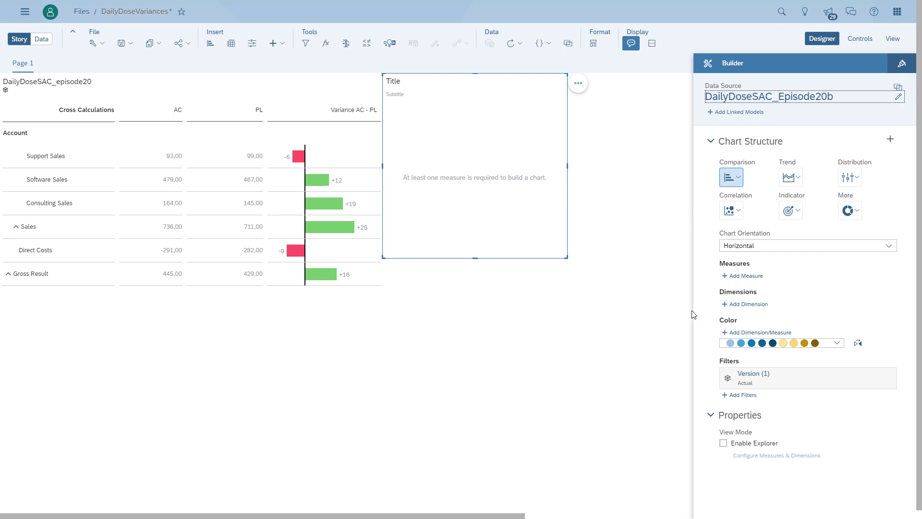
Add Revenue as the chart's measure and Product as its dimension
{"action": "left_click", "coordinate": [743, 276]}
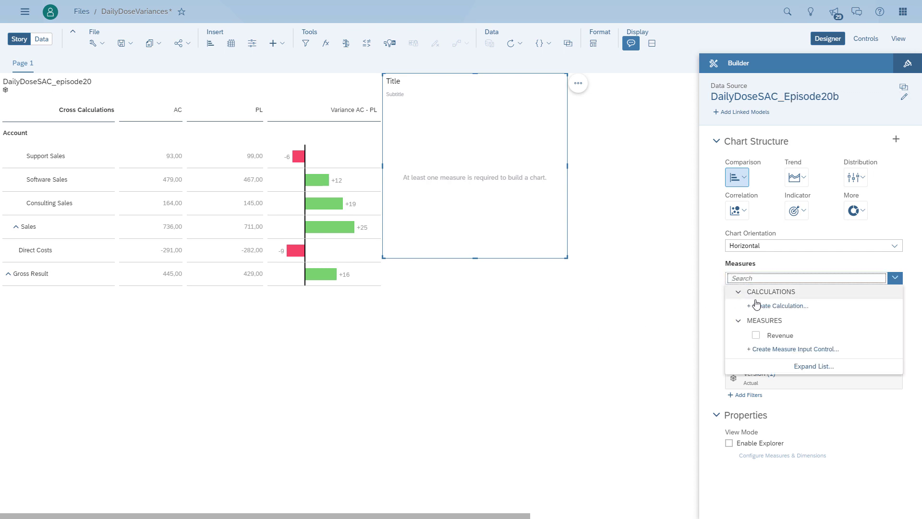
{"action": "left_click", "coordinate": [767, 335]}
{"action": "left_click", "coordinate": [711, 335]}
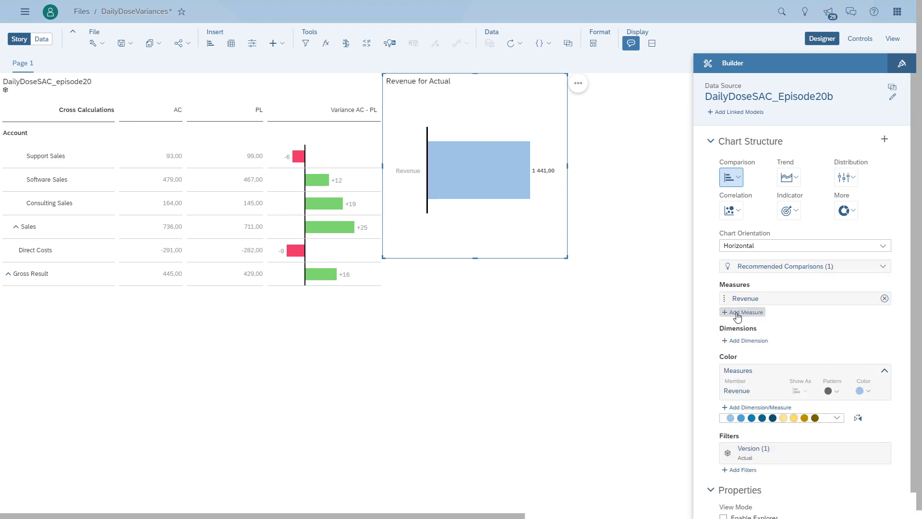
{"action": "left_click", "coordinate": [753, 342]}
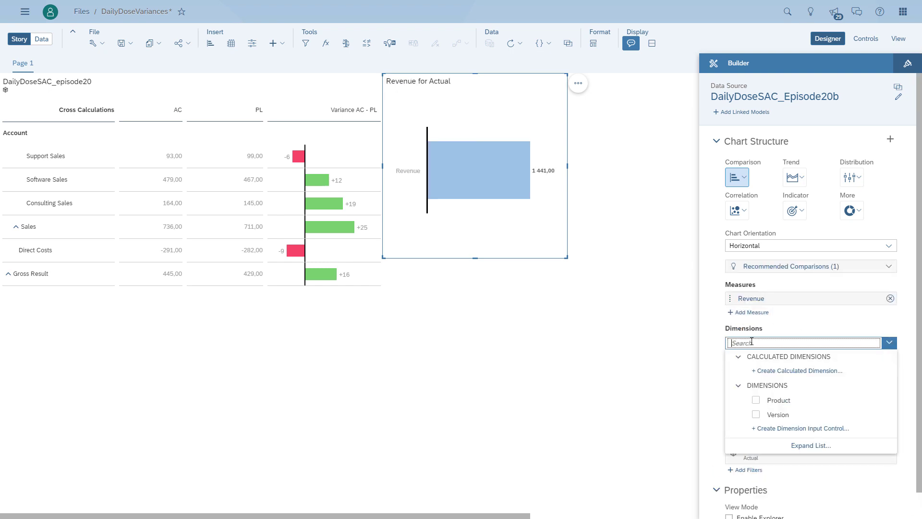
{"action": "left_click", "coordinate": [756, 400]}
{"action": "left_click", "coordinate": [710, 384]}
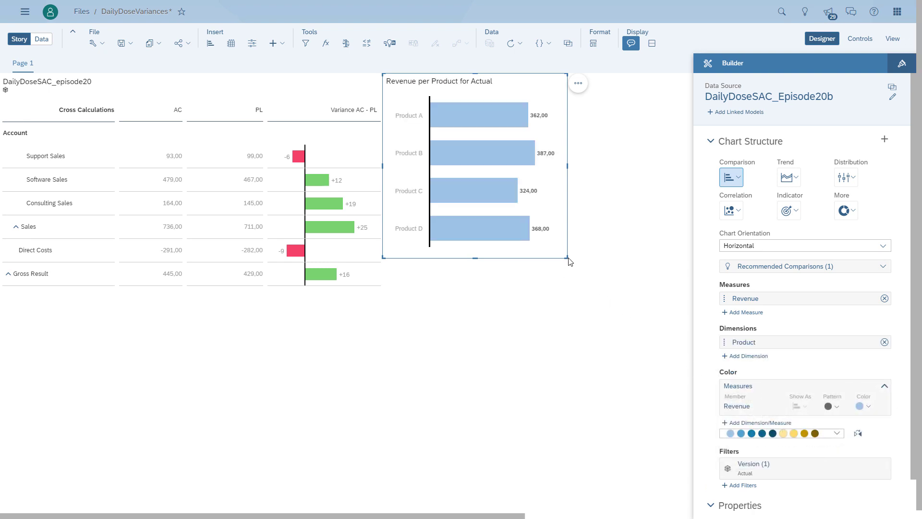
Enlarge the revenue chart to fill the free space beside the table and color its bars by the Version dimension
{"action": "left_click_drag", "start_coordinate": [568, 259], "coordinate": [677, 346]}
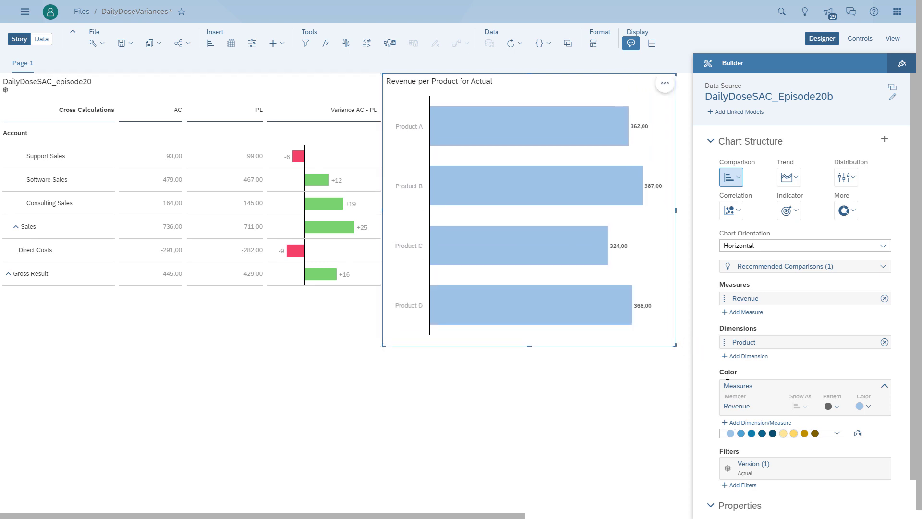
{"action": "left_click", "coordinate": [763, 423]}
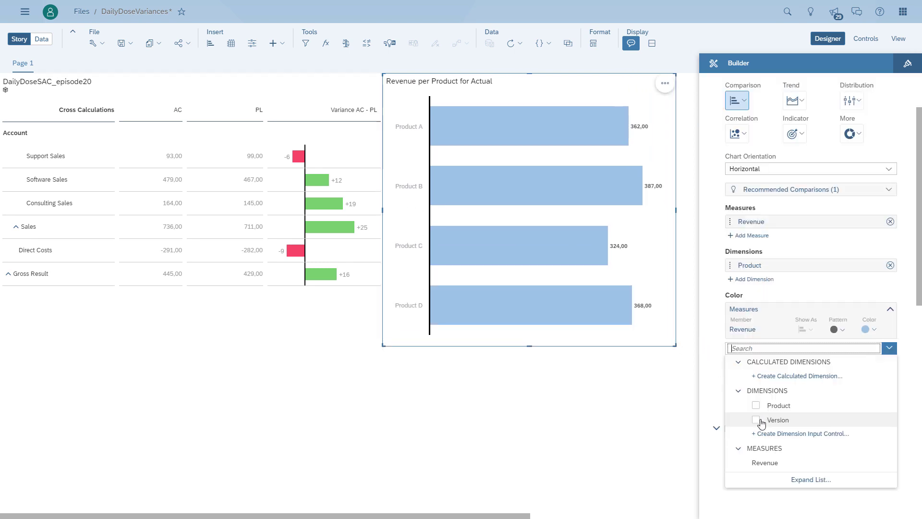
{"action": "left_click", "coordinate": [758, 421]}
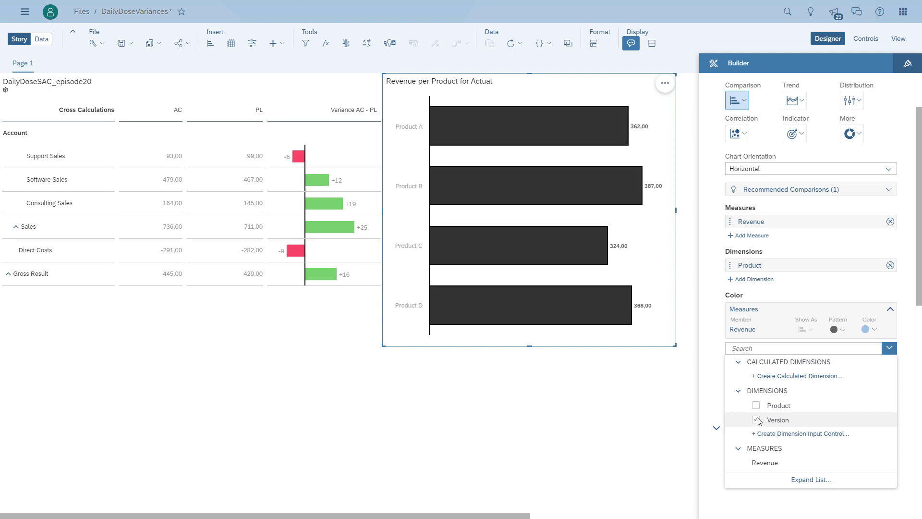
{"action": "left_click", "coordinate": [712, 409]}
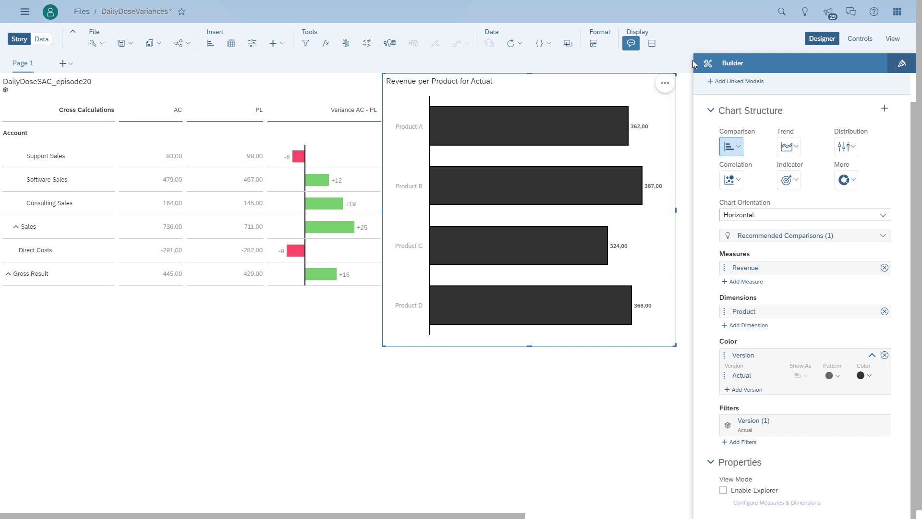
Create a chart variance that compares Revenue for the Actual version to Revenue for the Plan version
{"action": "left_click", "coordinate": [665, 84]}
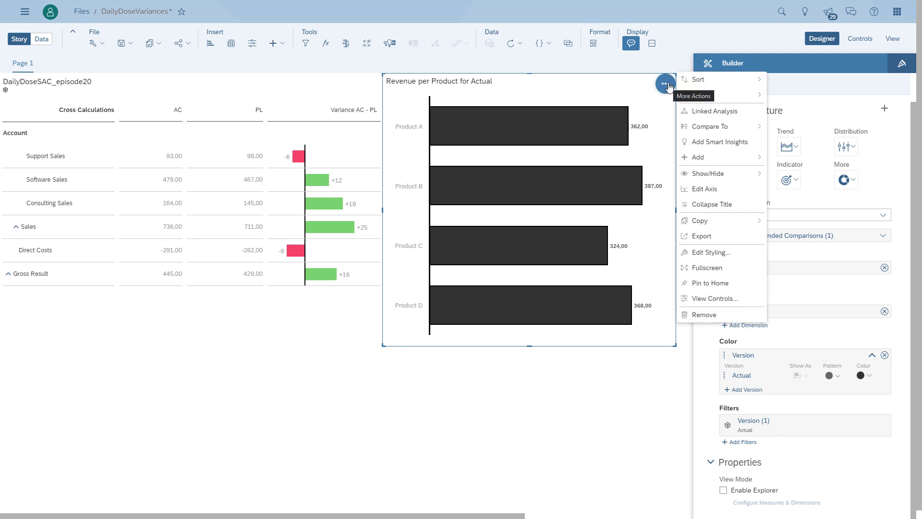
{"action": "mouse_move", "coordinate": [711, 127]}
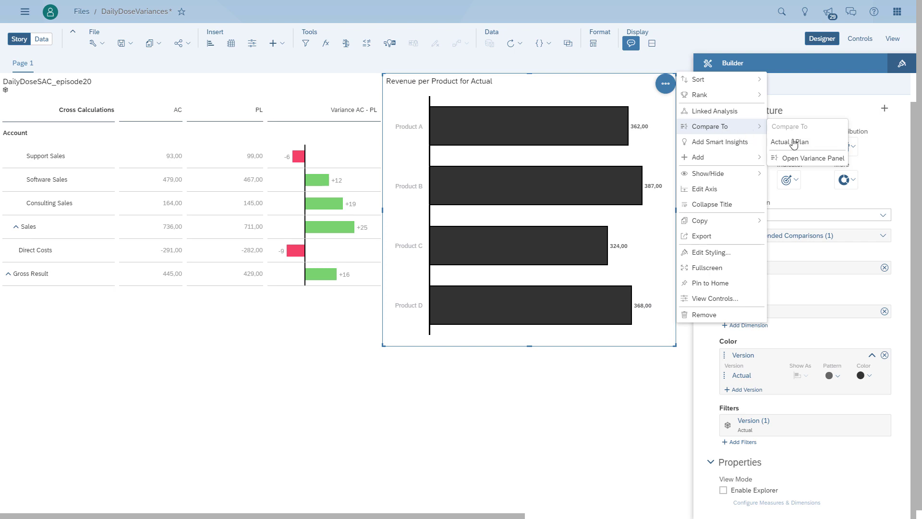
{"action": "left_click", "coordinate": [797, 159]}
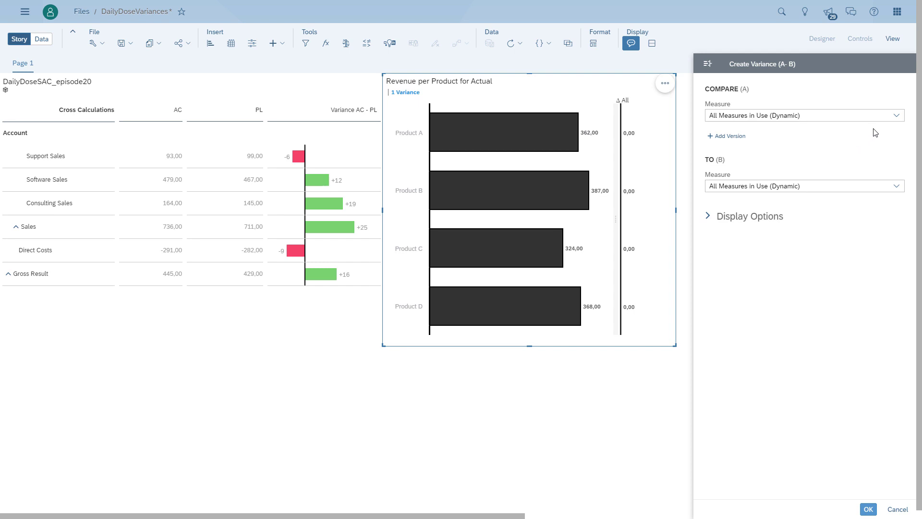
{"action": "left_click", "coordinate": [896, 116]}
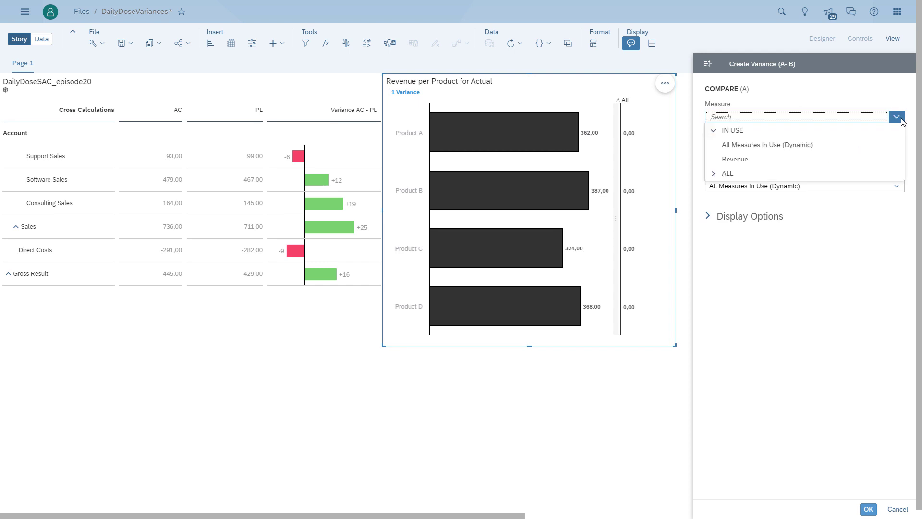
{"action": "left_click", "coordinate": [768, 160]}
{"action": "left_click", "coordinate": [896, 188]}
{"action": "left_click", "coordinate": [740, 231]}
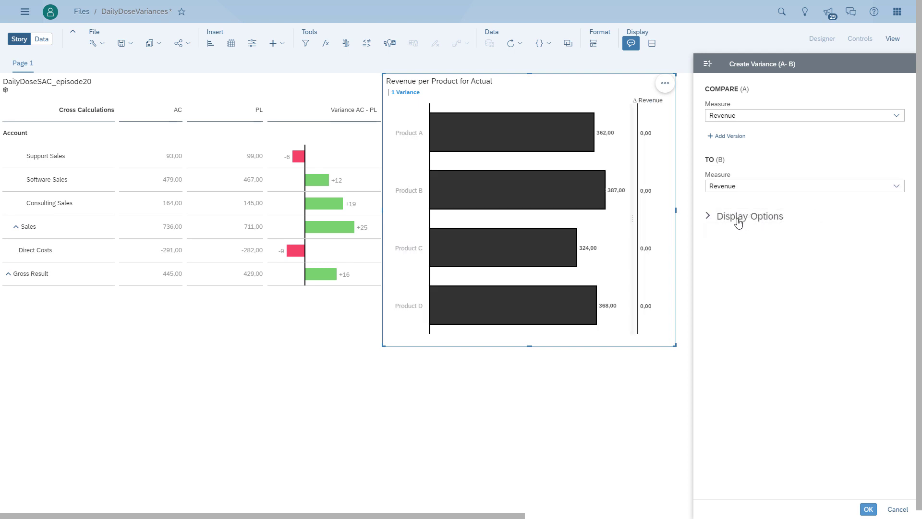
{"action": "left_click", "coordinate": [727, 136]}
{"action": "left_click", "coordinate": [725, 152]}
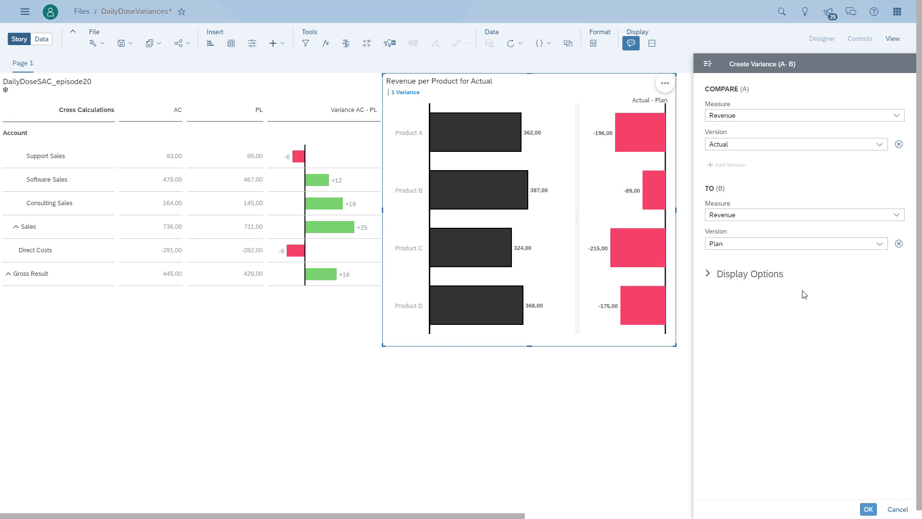
Set the new variance's display option to Integrated on Revenue and confirm the variance
{"action": "left_click", "coordinate": [709, 277]}
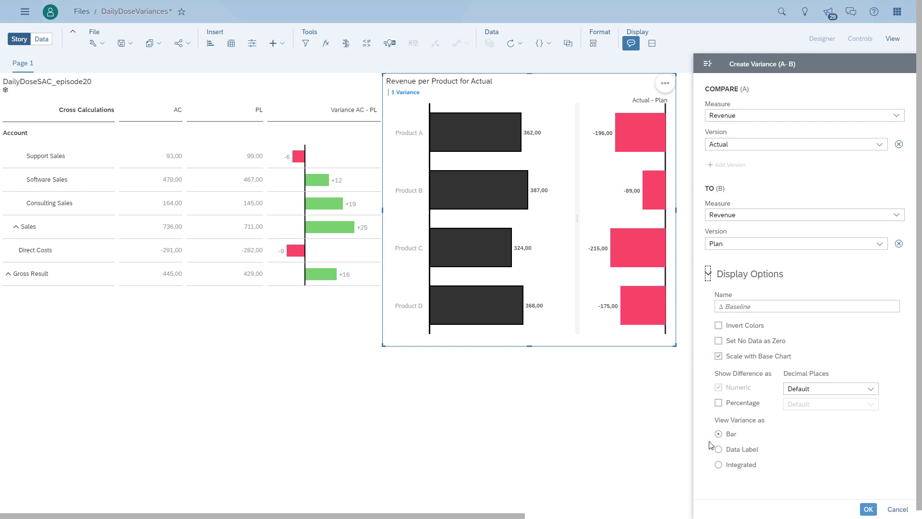
{"action": "left_click", "coordinate": [719, 465]}
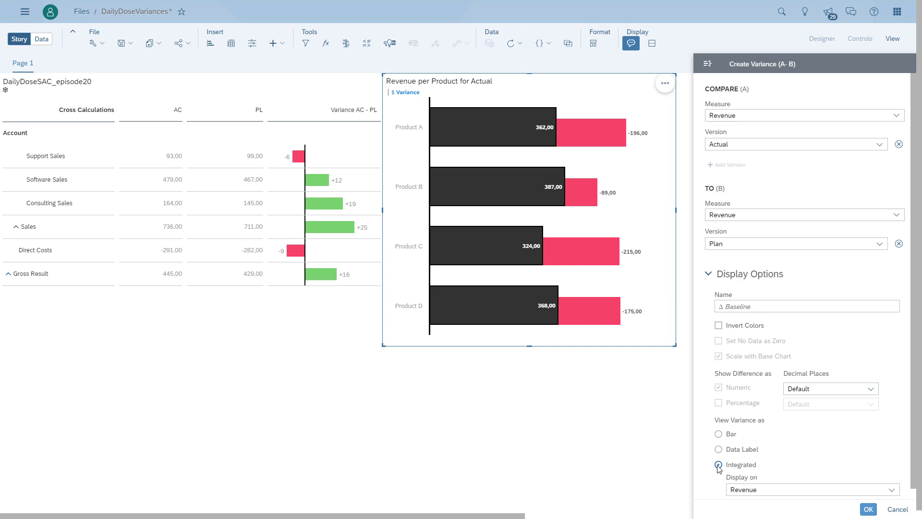
{"action": "left_click", "coordinate": [633, 445]}
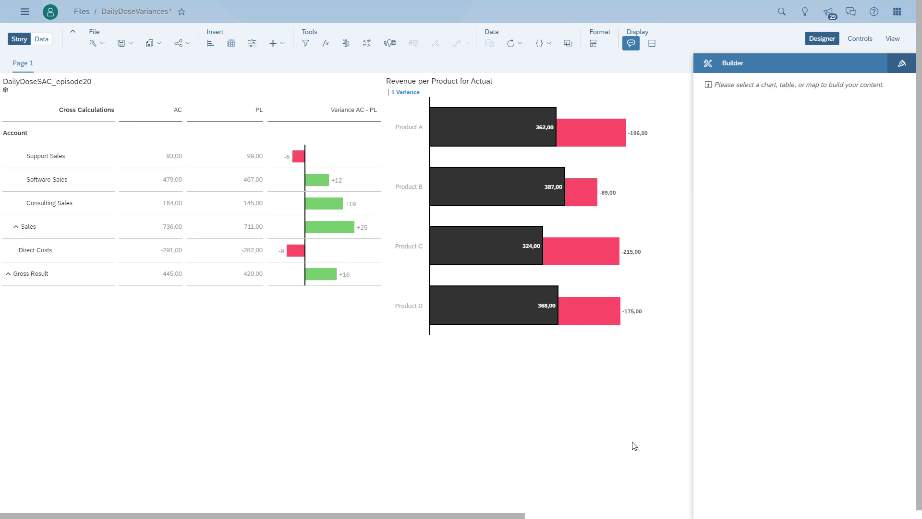
Edit the chart's Revenue (Actual - Plan) variance to be viewed as Bar and show the difference as a percentage
{"action": "left_click", "coordinate": [638, 100]}
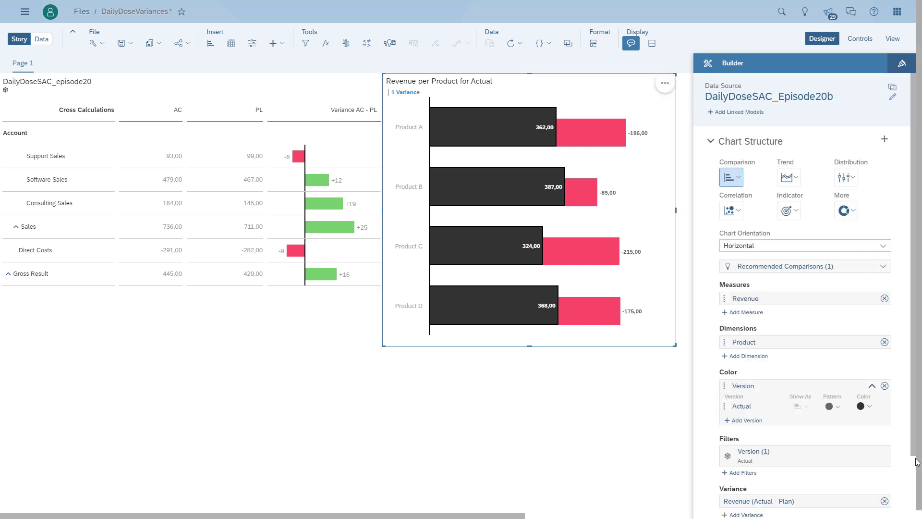
{"action": "left_click", "coordinate": [871, 502]}
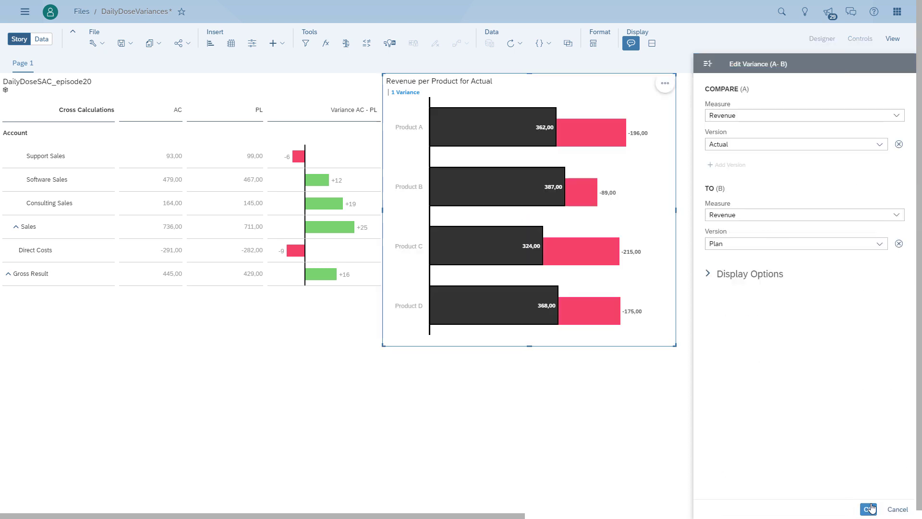
{"action": "left_click", "coordinate": [707, 274]}
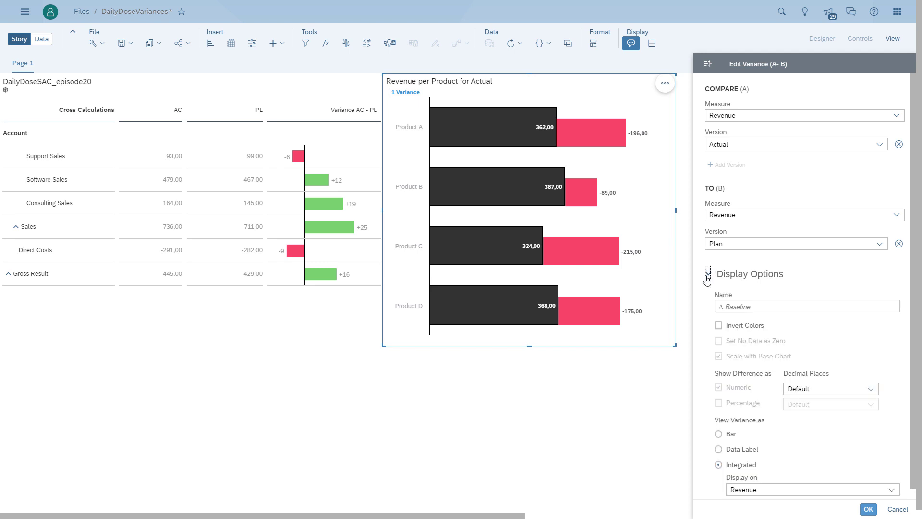
{"action": "left_click", "coordinate": [719, 435]}
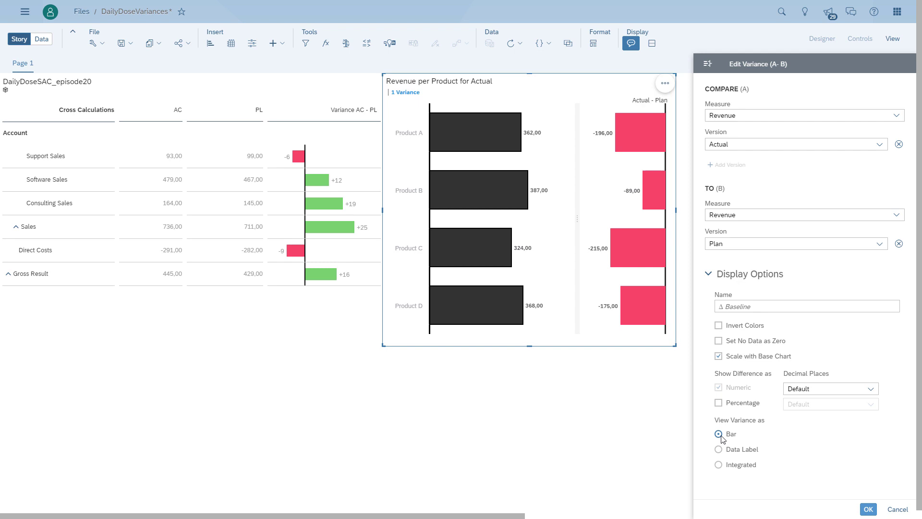
{"action": "left_click", "coordinate": [719, 404]}
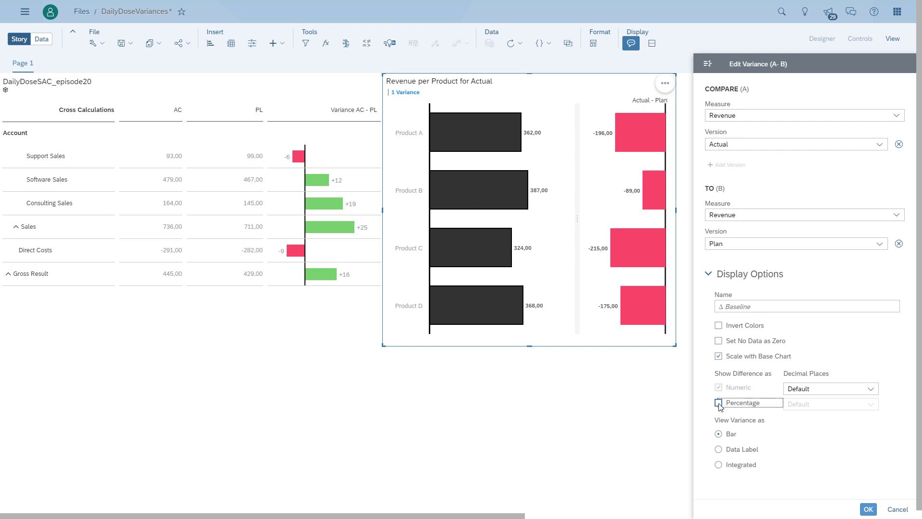